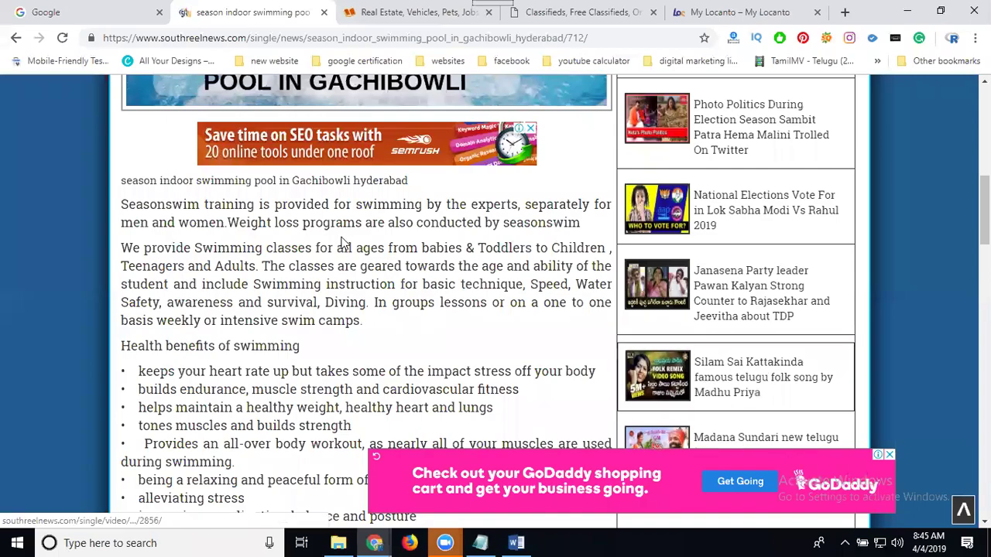
# - Select and copy the article heading 'season indoor swimming pool in Gachibowli hyderabad'
pyautogui.scroll(2, 344, 242)
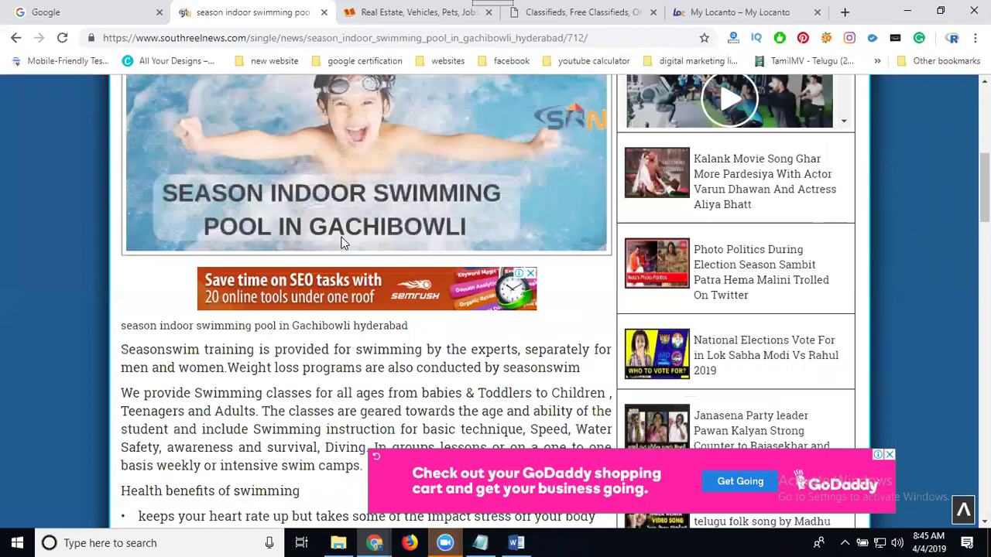
pyautogui.click(371, 9)
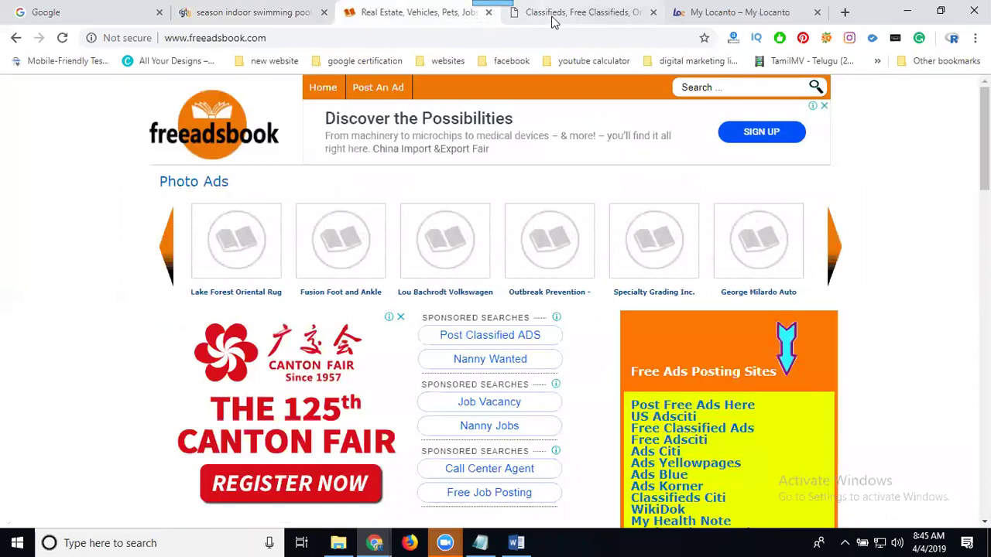
pyautogui.click(255, 14)
pyautogui.scroll(3, 299, 201)
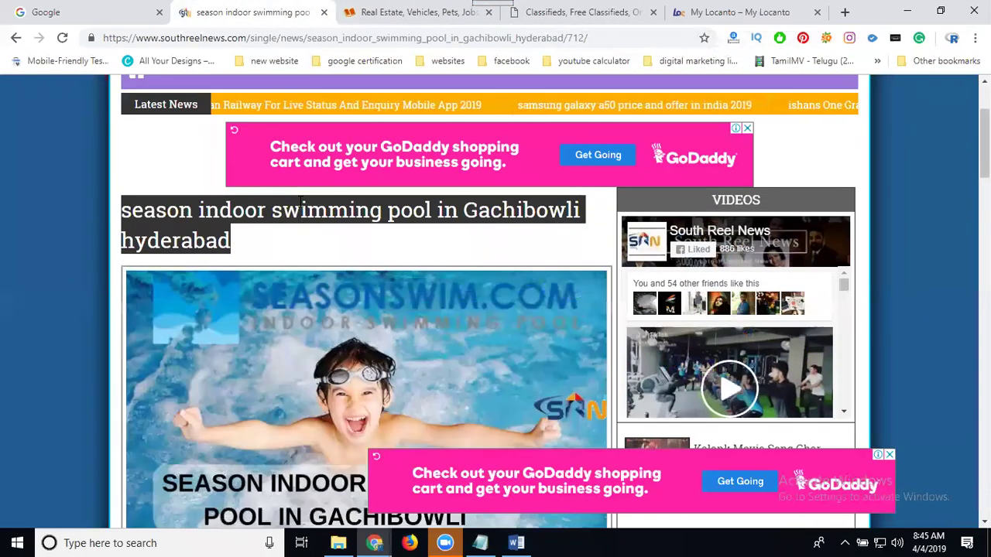
pyautogui.tripleClick(242, 209)
pyautogui.hotkey('ctrl', 'c')
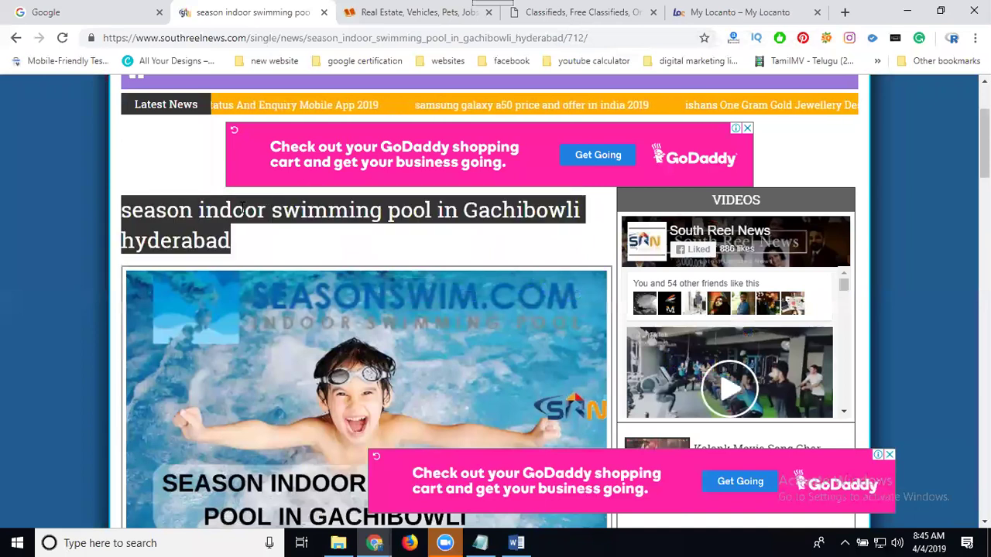
# - Start a new FreeAdsBook ad in the Services category and paste the heading as its title
pyautogui.click(377, 14)
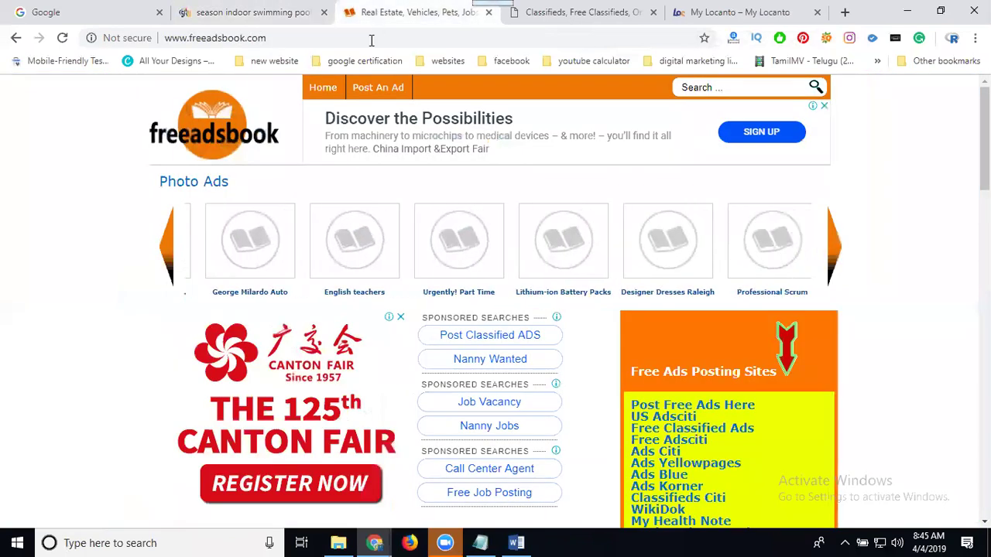
pyautogui.click(371, 88)
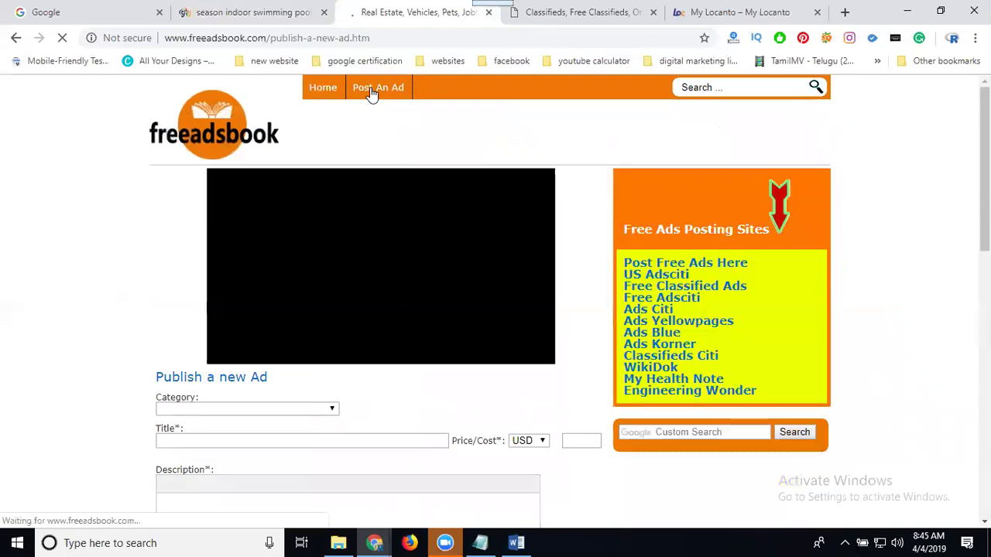
pyautogui.scroll(-3, 124, 228)
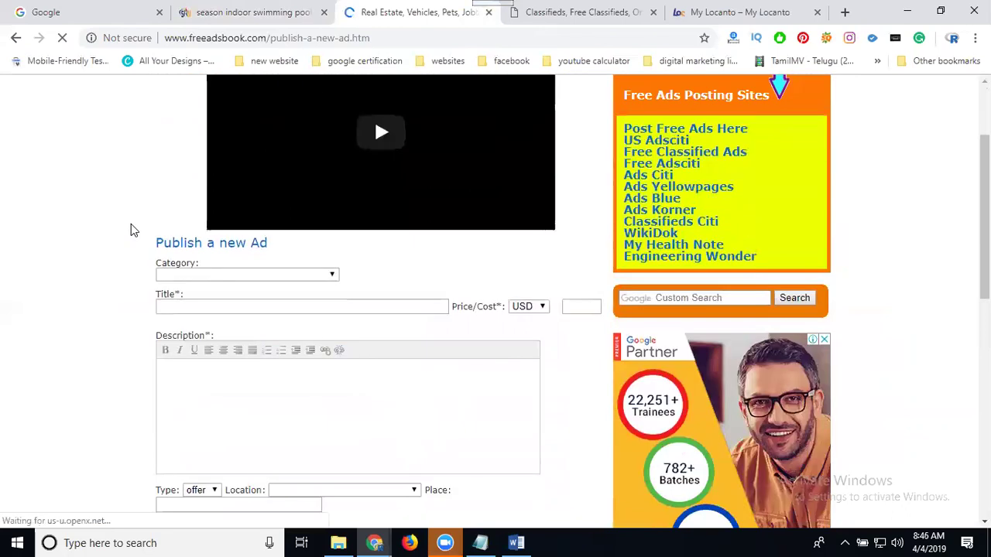
pyautogui.scroll(1, 142, 228)
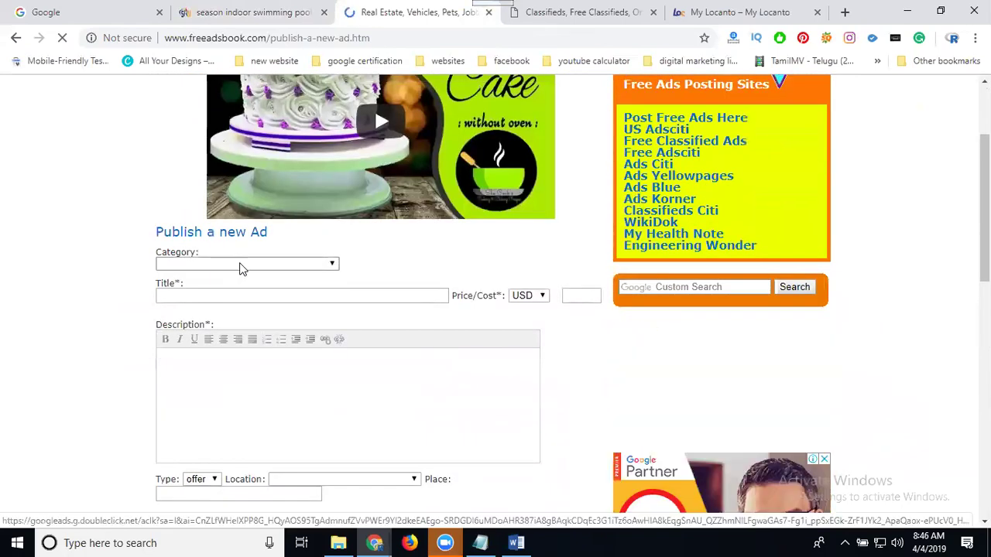
pyautogui.click(239, 267)
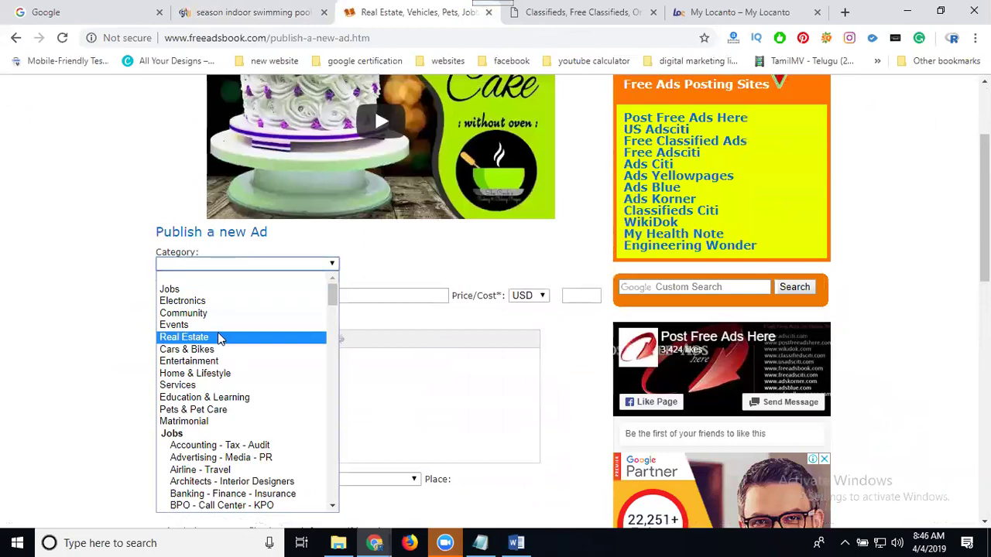
pyautogui.click(204, 383)
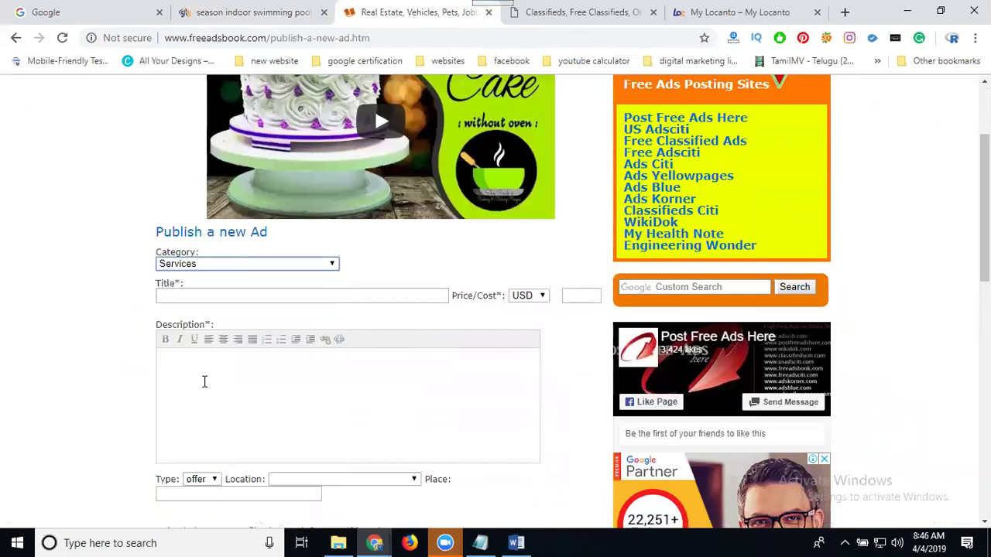
pyautogui.click(250, 296)
pyautogui.hotkey('ctrl', 'v')
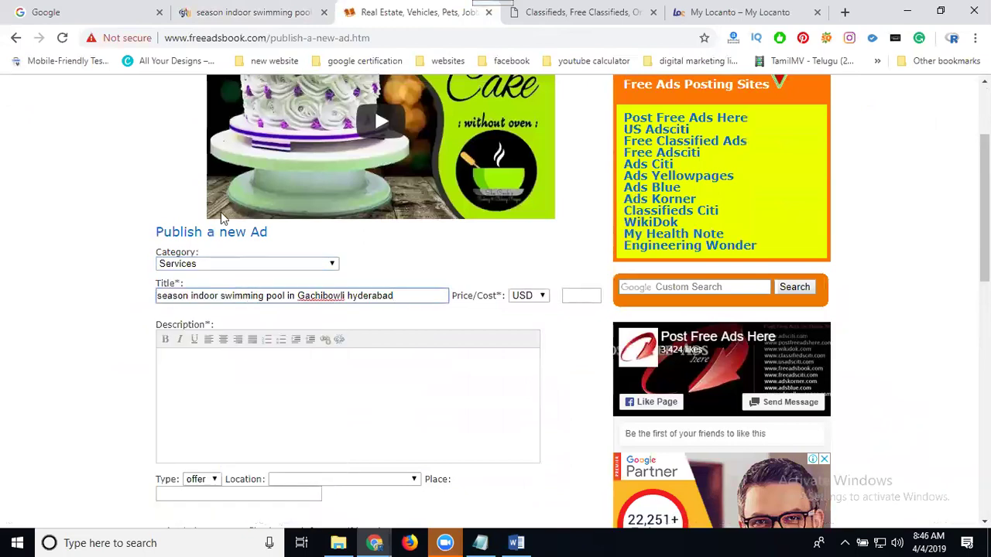
# - Select the article text from the heading down to the Kondapur address
pyautogui.click(248, 12)
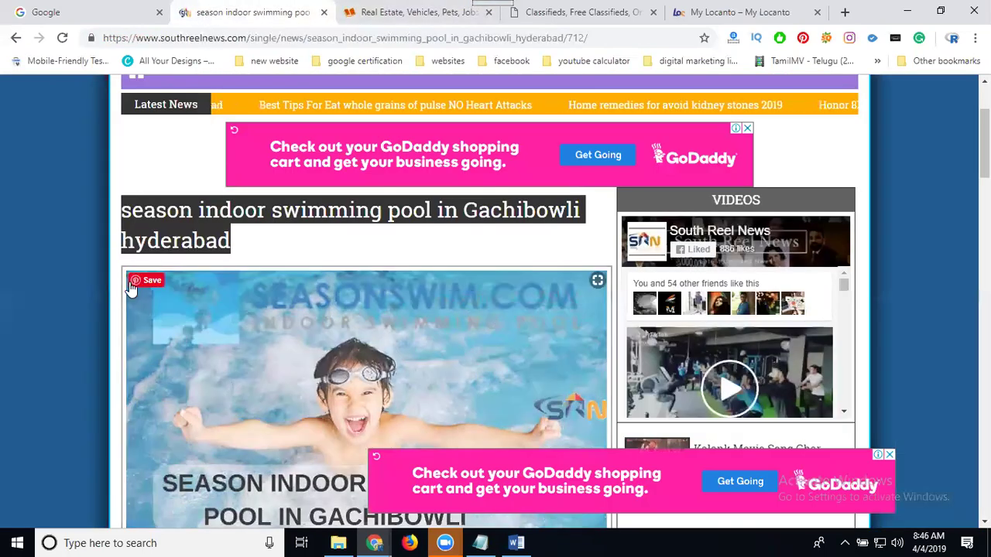
pyautogui.scroll(-8, 131, 287)
pyautogui.scroll(1, 133, 178)
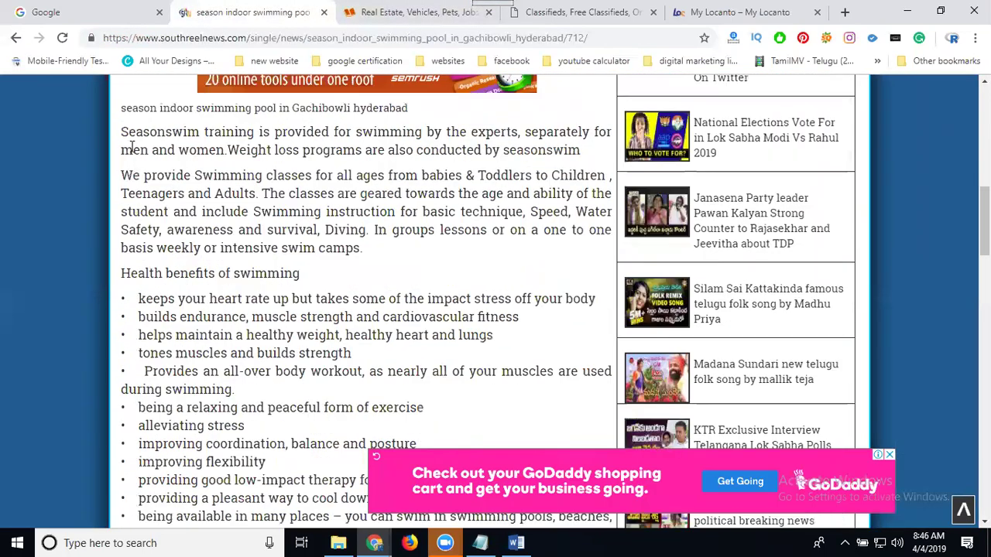
pyautogui.moveTo(121, 108); pyautogui.dragTo(544, 326)
pyautogui.scroll(-10, 126, 227)
pyautogui.scroll(-1, 151, 265)
pyautogui.scroll(-1, 518, 313)
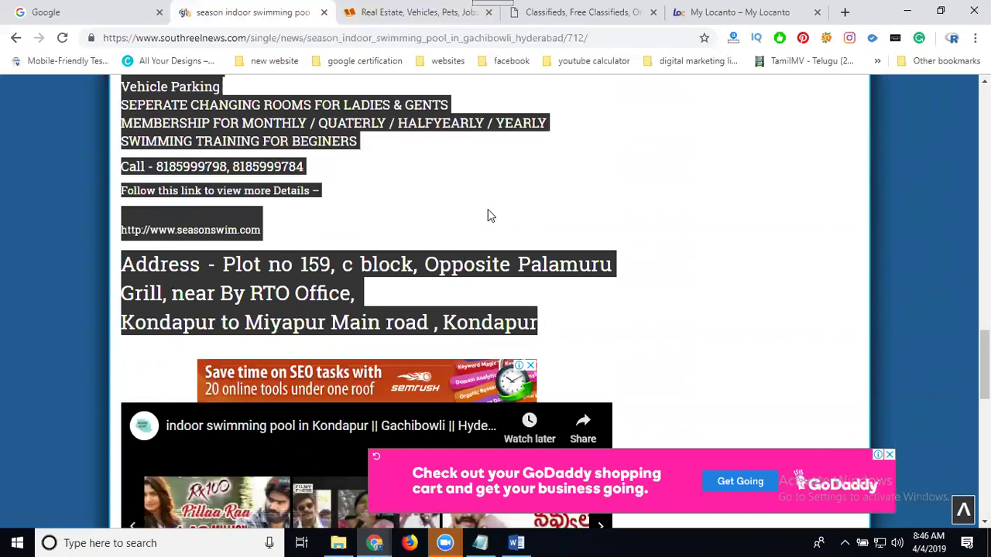
pyautogui.scroll(-4, 488, 215)
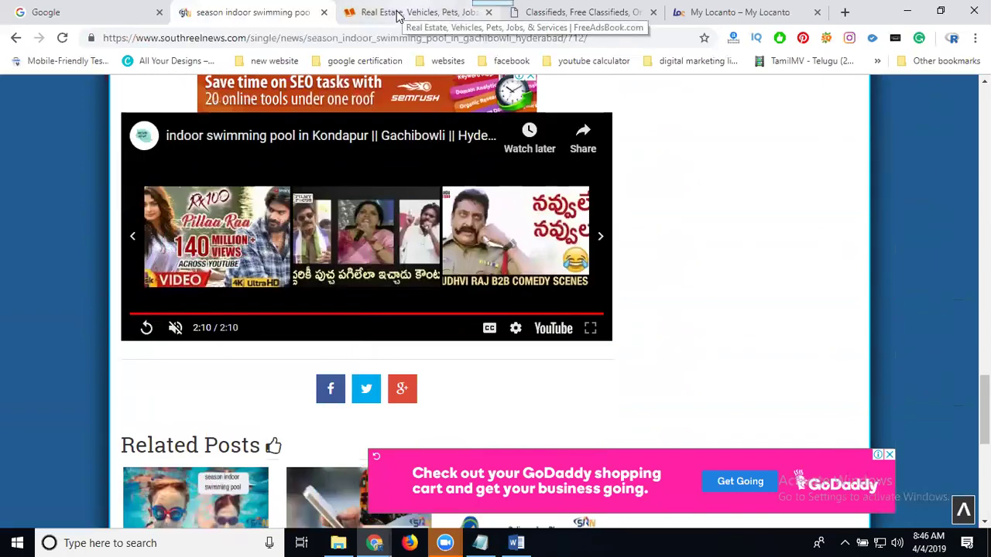
# - Paste the article text as the ad description and set the location to INDIA
pyautogui.click(397, 16)
pyautogui.click(281, 367)
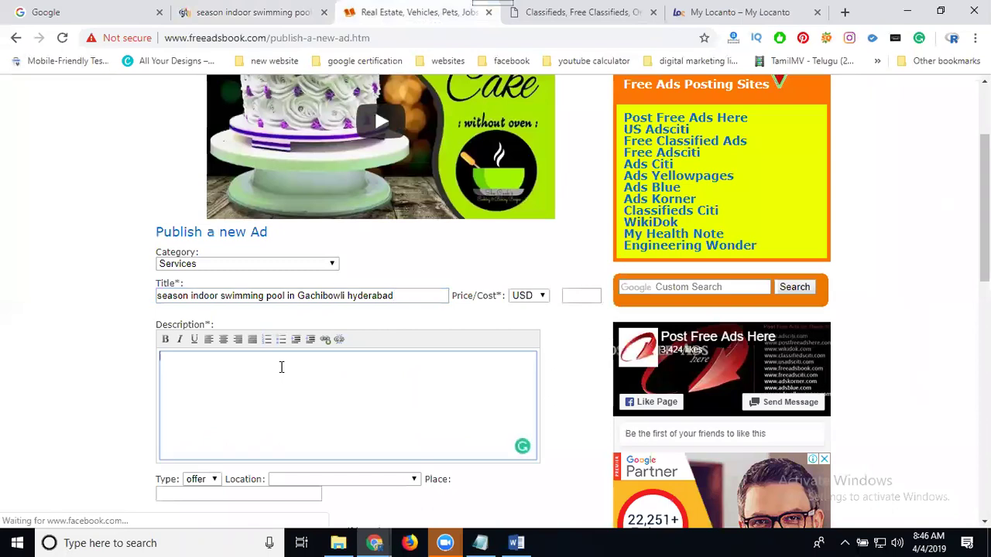
pyautogui.hotkey('ctrl', 'v')
pyautogui.scroll(-2, 293, 242)
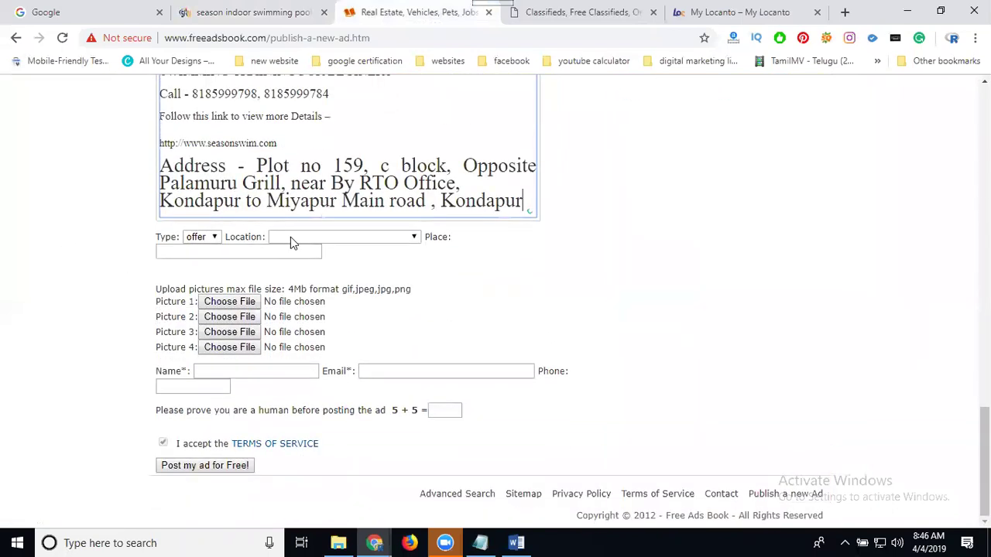
pyautogui.click(333, 242)
pyautogui.click(328, 260)
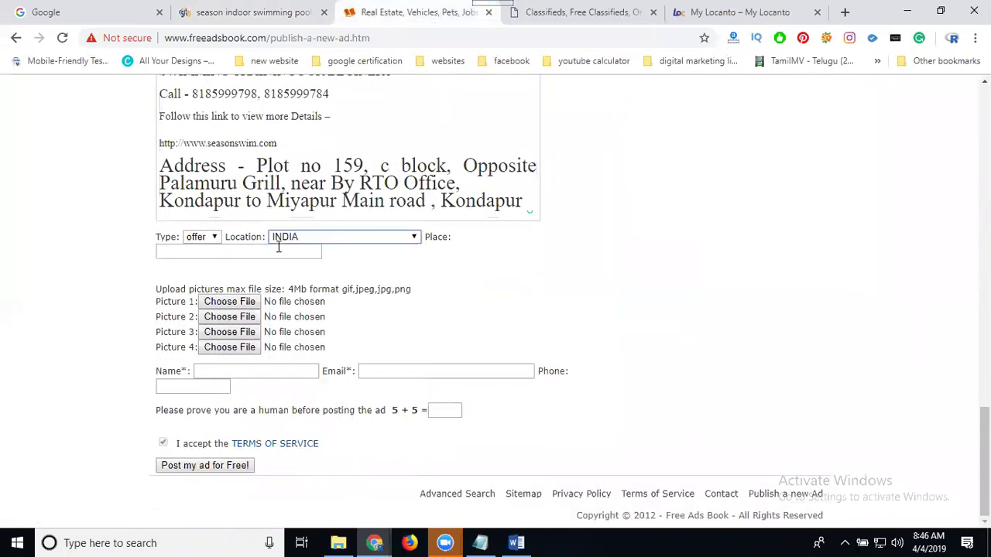
# - Copy the address into Place and attach the swimming pool summer camp poster as Picture 1
pyautogui.moveTo(258, 165); pyautogui.dragTo(524, 200)
pyautogui.hotkey('ctrl', 'c')
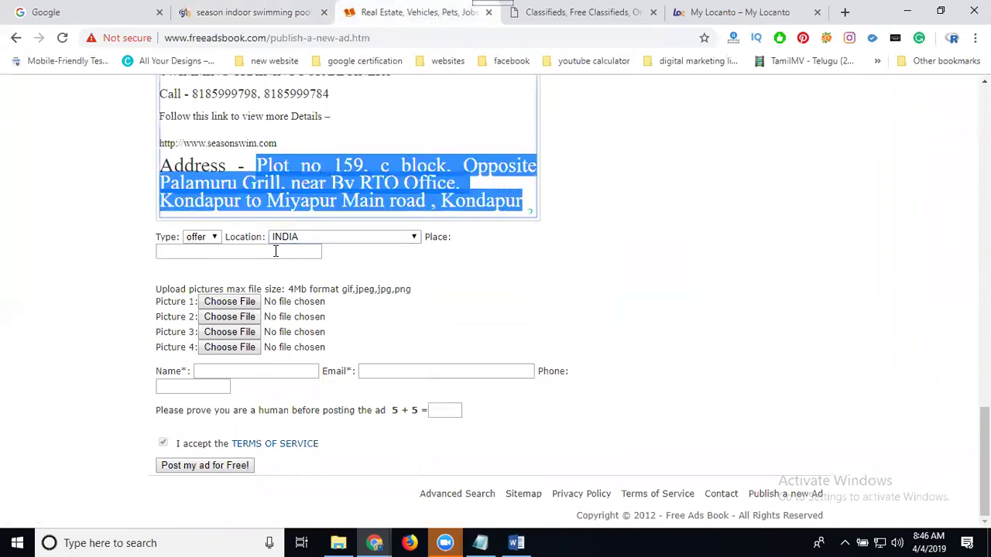
pyautogui.click(275, 251)
pyautogui.hotkey('ctrl', 'v')
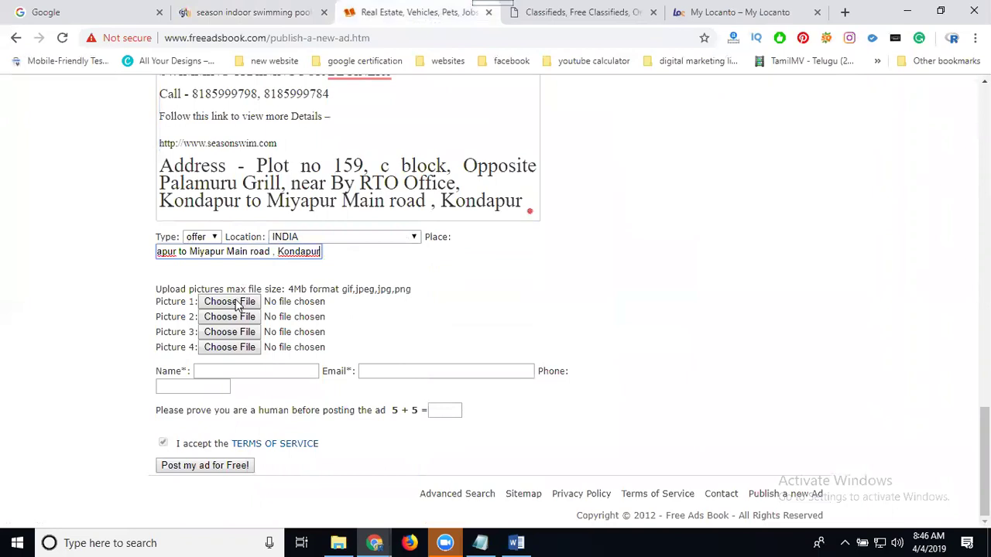
pyautogui.click(236, 303)
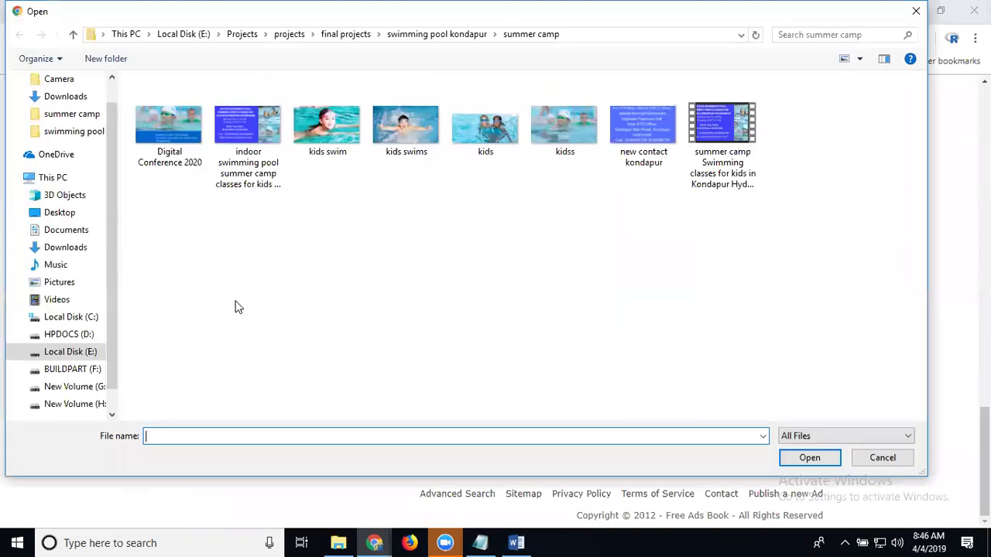
pyautogui.doubleClick(247, 148)
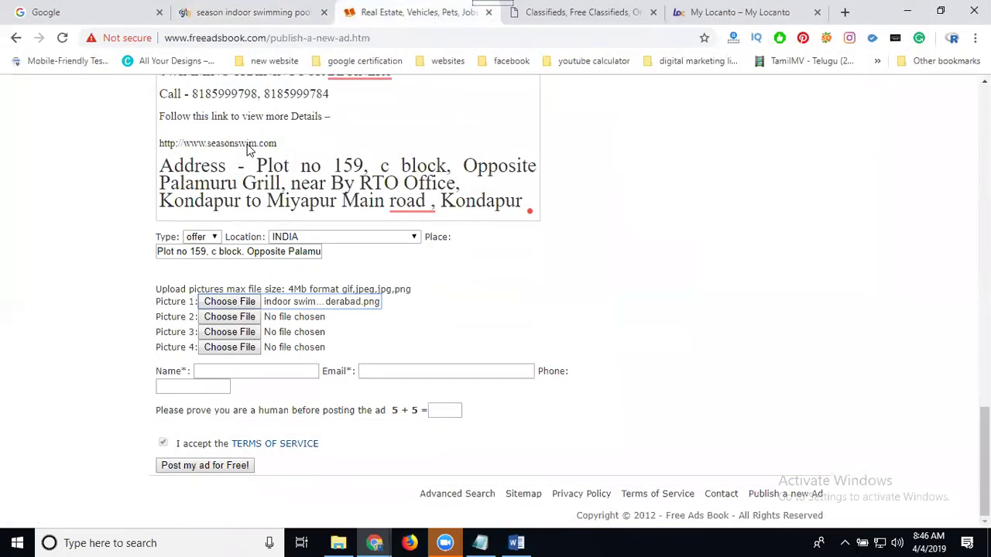
# - Fill in the contact name, e-mail, phone number from the description, and captcha answer 10
pyautogui.click(253, 371)
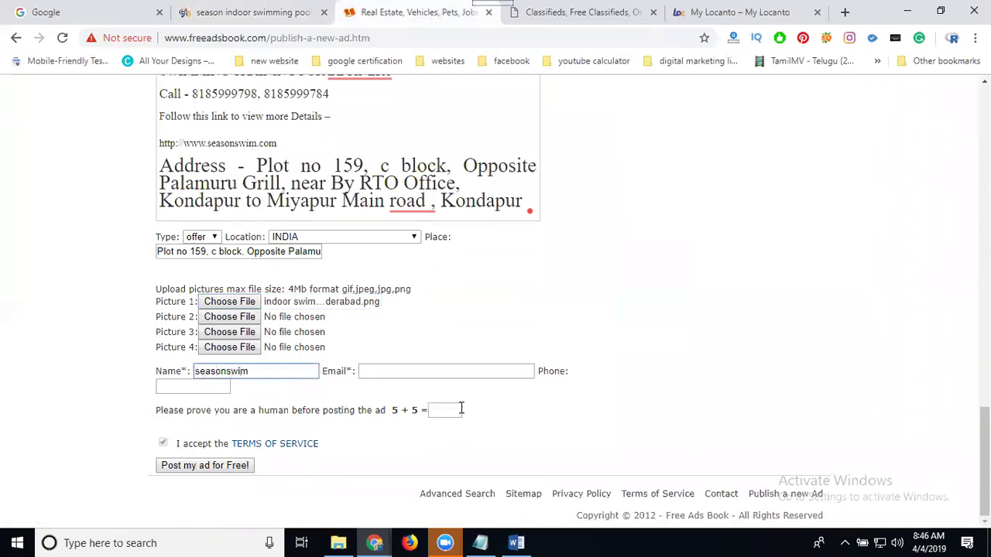
pyautogui.click(426, 369)
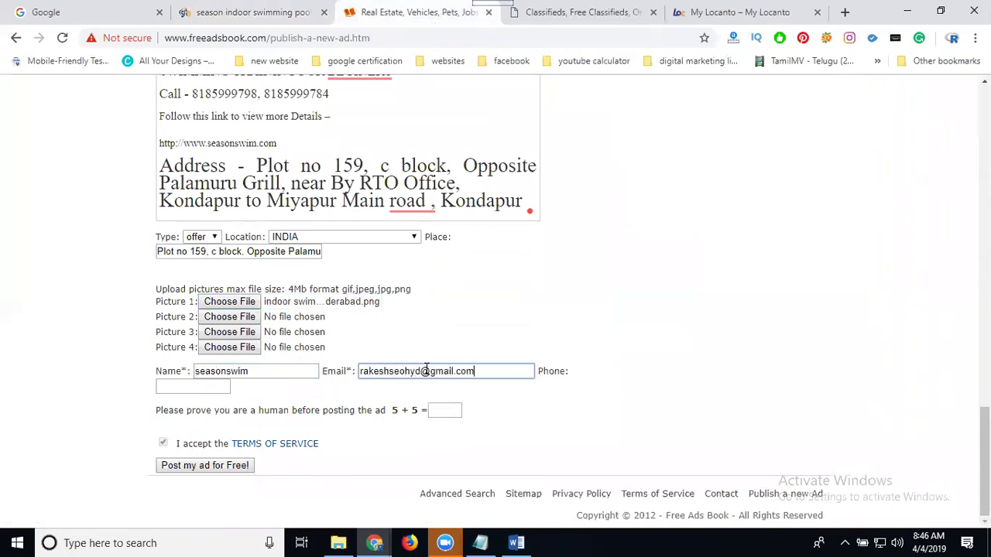
pyautogui.click(456, 411)
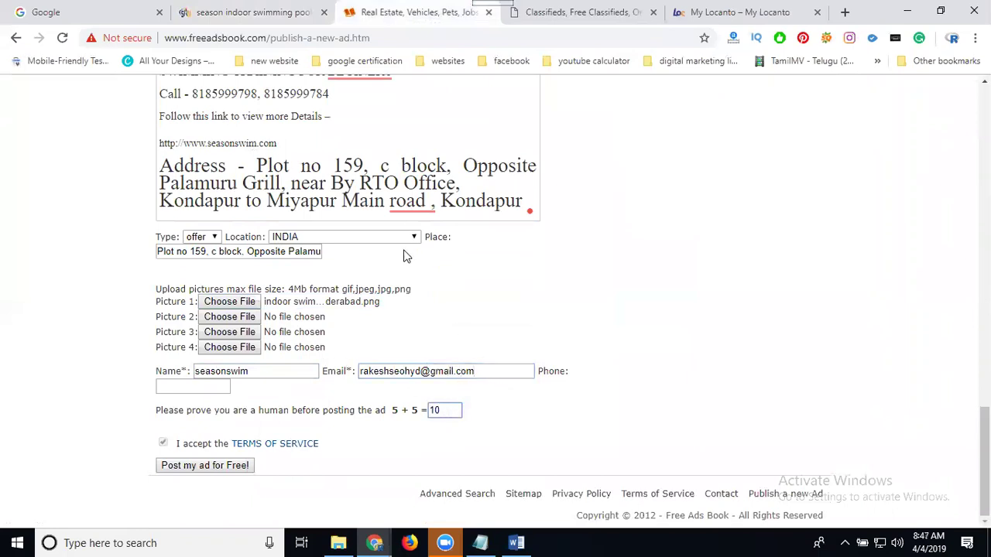
pyautogui.moveTo(335, 93); pyautogui.dragTo(277, 94)
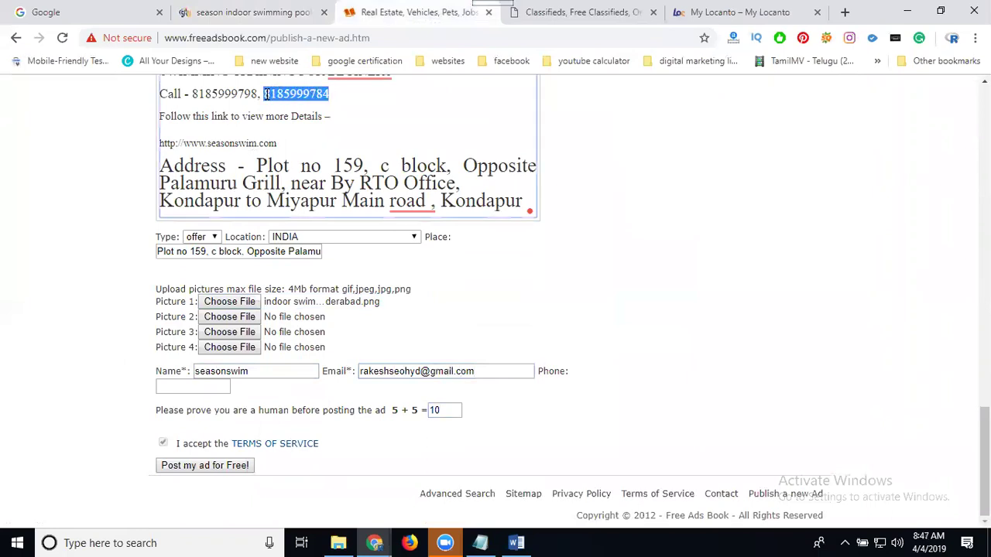
pyautogui.click(199, 383)
pyautogui.hotkey('ctrl', 'v')
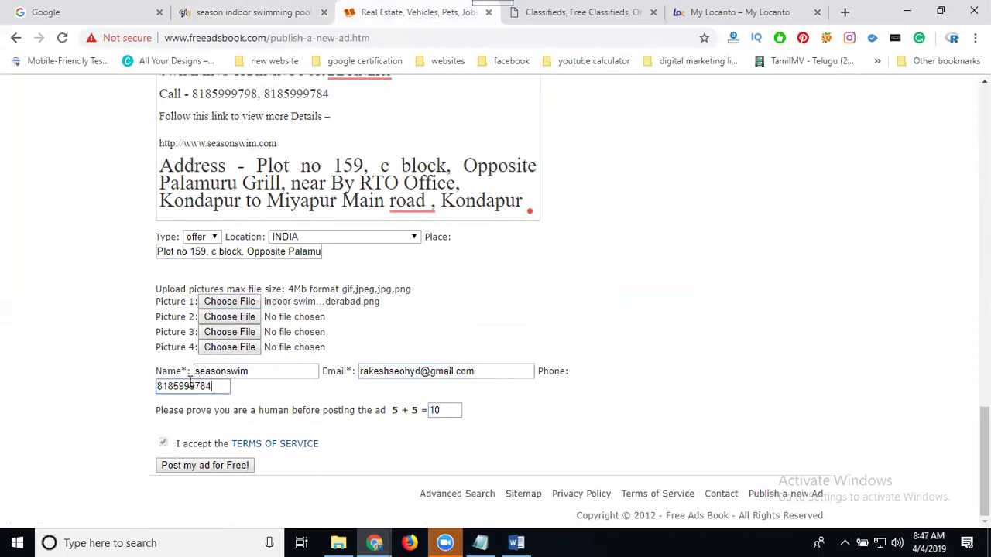
pyautogui.moveTo(189, 371); pyautogui.dragTo(181, 369)
# - Post the ad and find it atop the Services listings, dated 04-04-2019
pyautogui.click(222, 466)
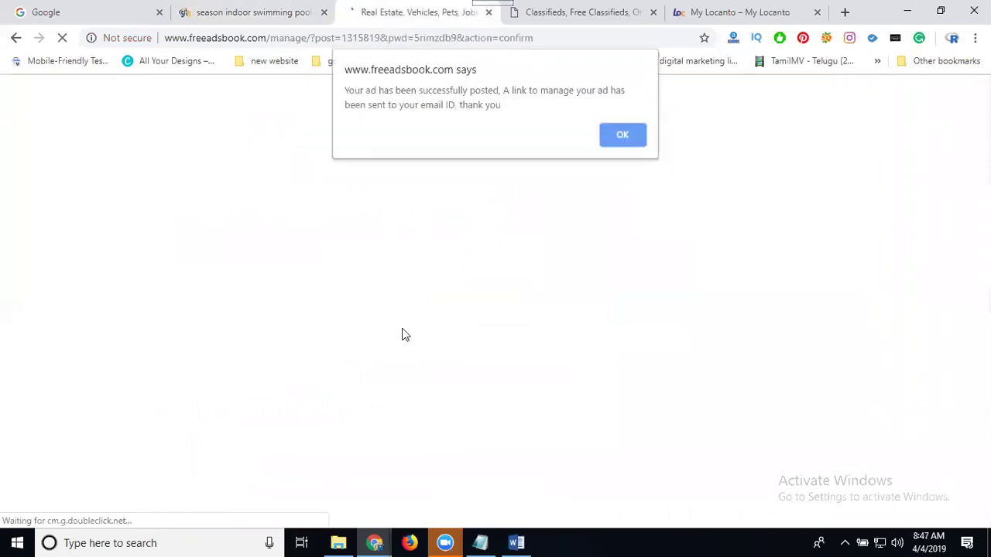
pyautogui.click(621, 136)
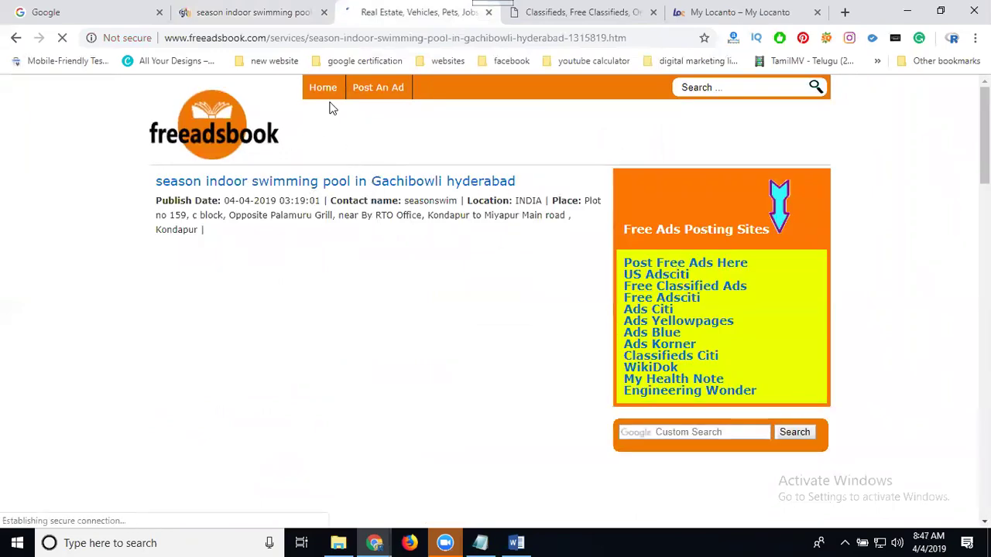
pyautogui.click(326, 88)
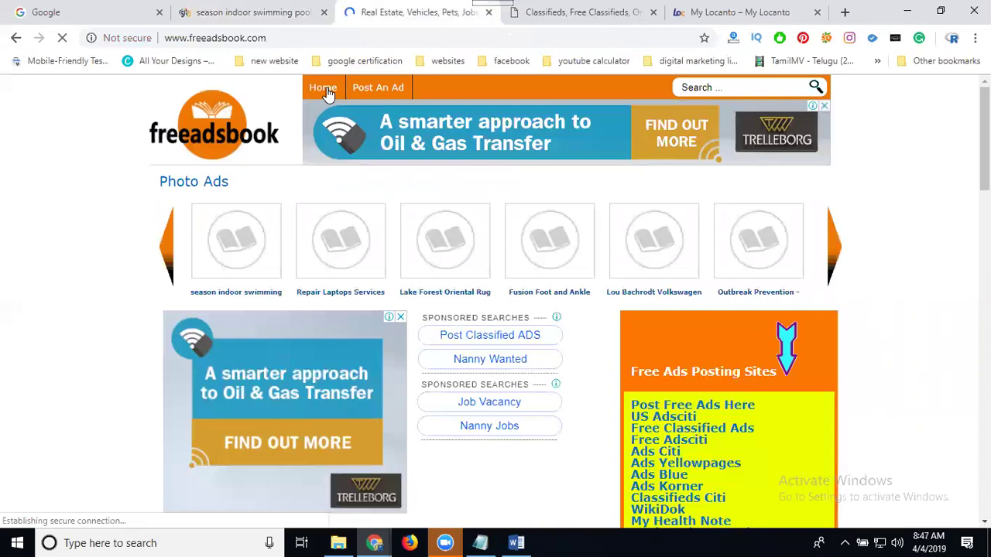
pyautogui.scroll(-5, 349, 259)
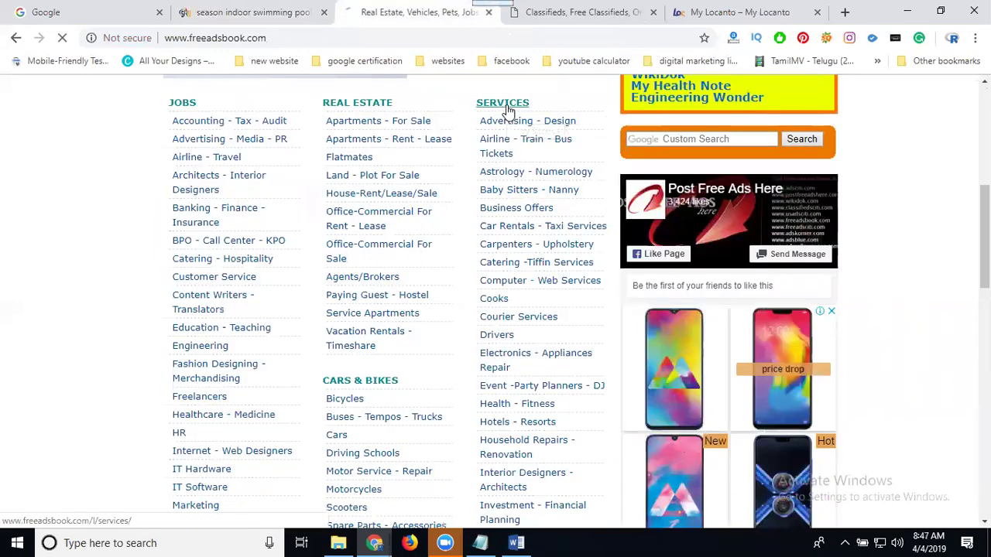
pyautogui.click(507, 109)
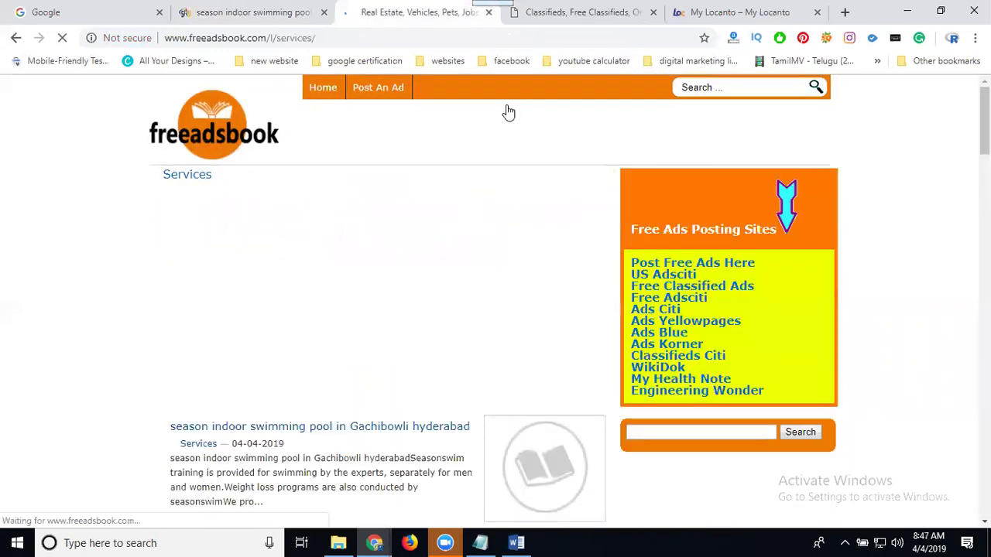
pyautogui.scroll(-3, 384, 287)
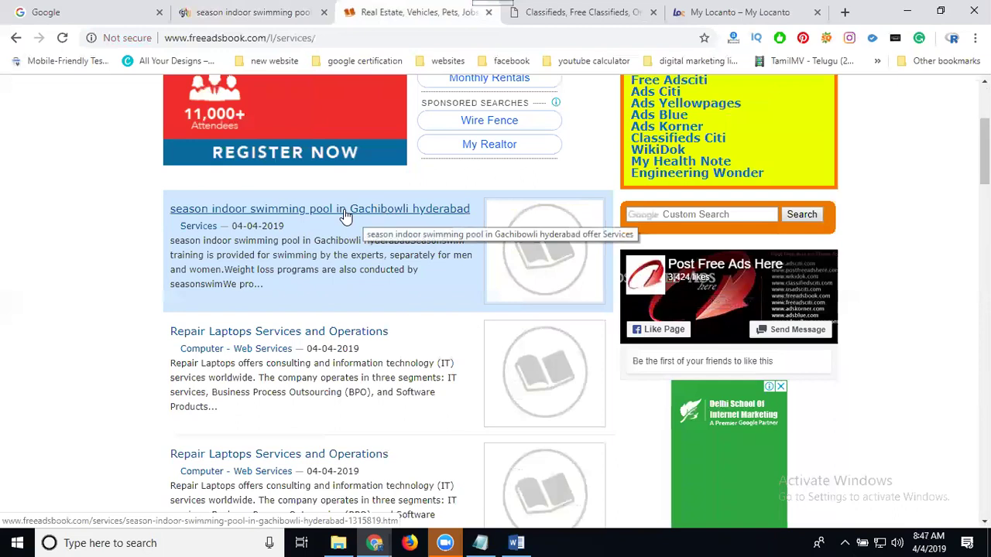
# - Start a new PostFreeAdsHere ad with Business Offers as the category
pyautogui.click(576, 12)
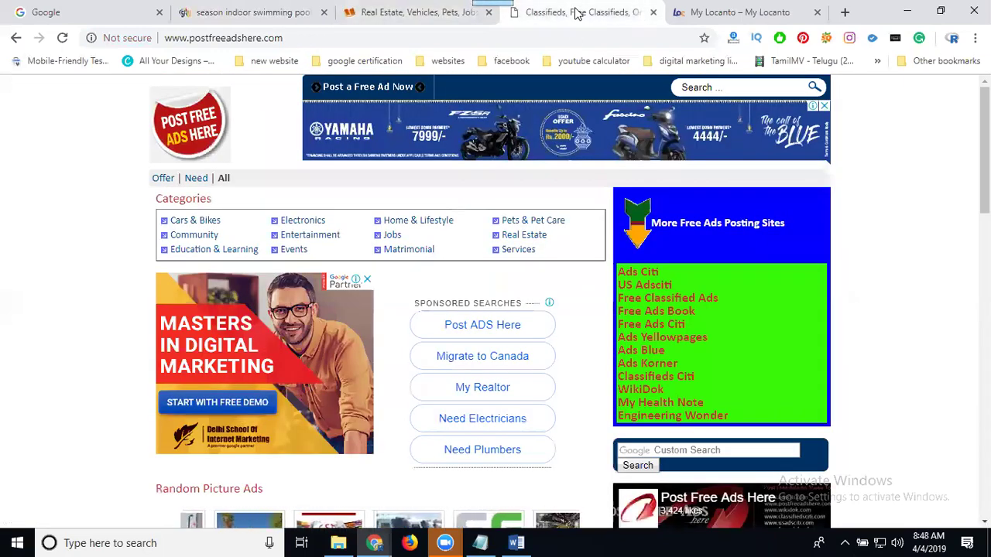
pyautogui.click(372, 88)
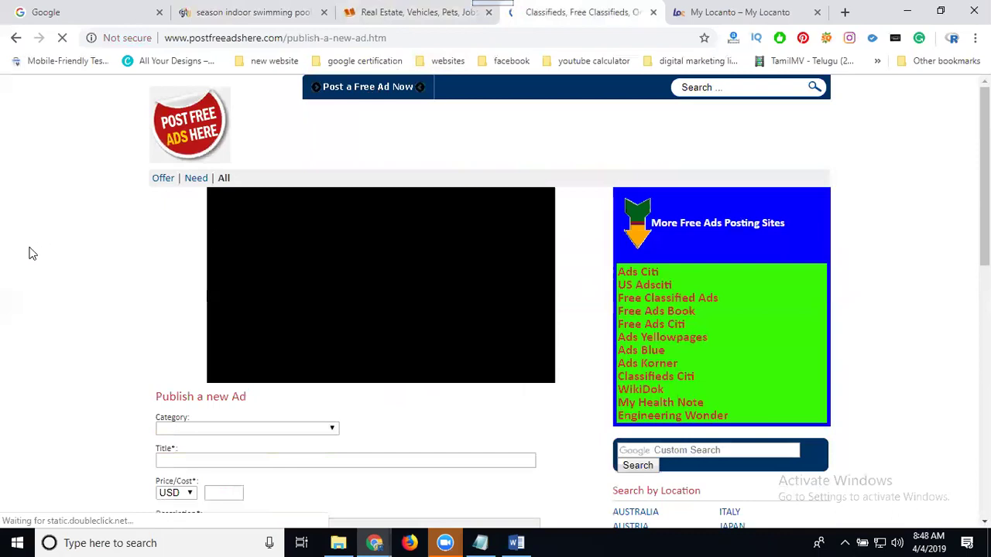
pyautogui.scroll(-5, 34, 259)
pyautogui.scroll(1, 209, 126)
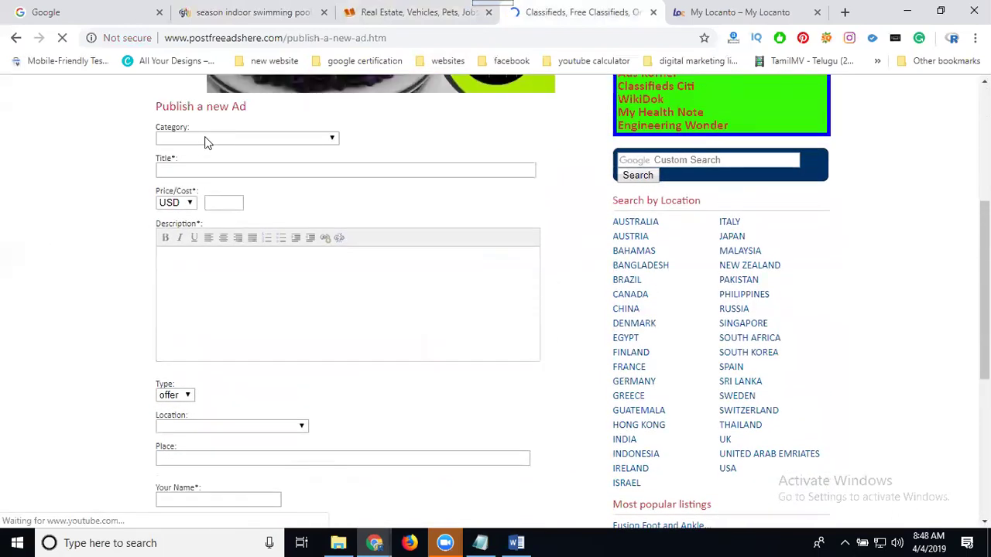
pyautogui.click(204, 140)
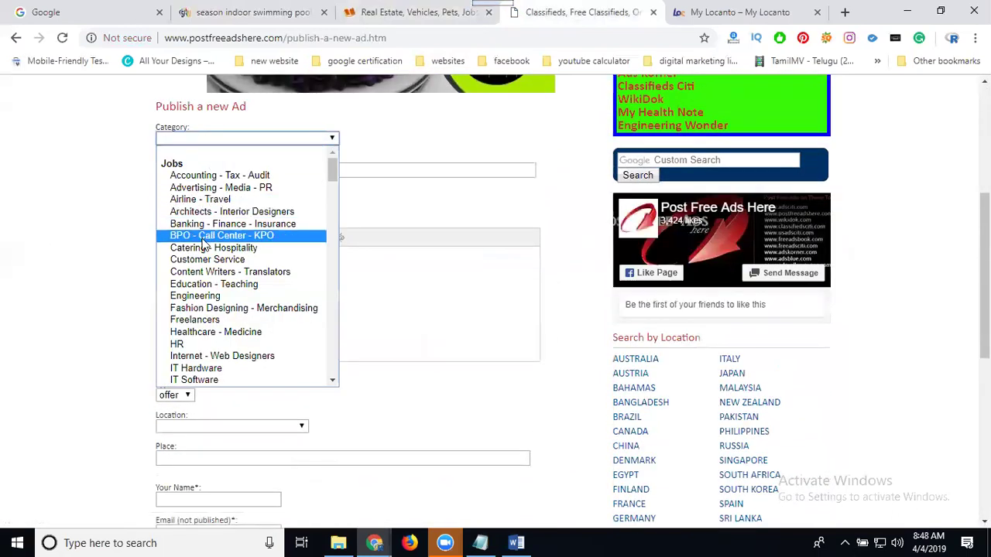
pyautogui.scroll(-12, 203, 240)
pyautogui.scroll(4, 203, 244)
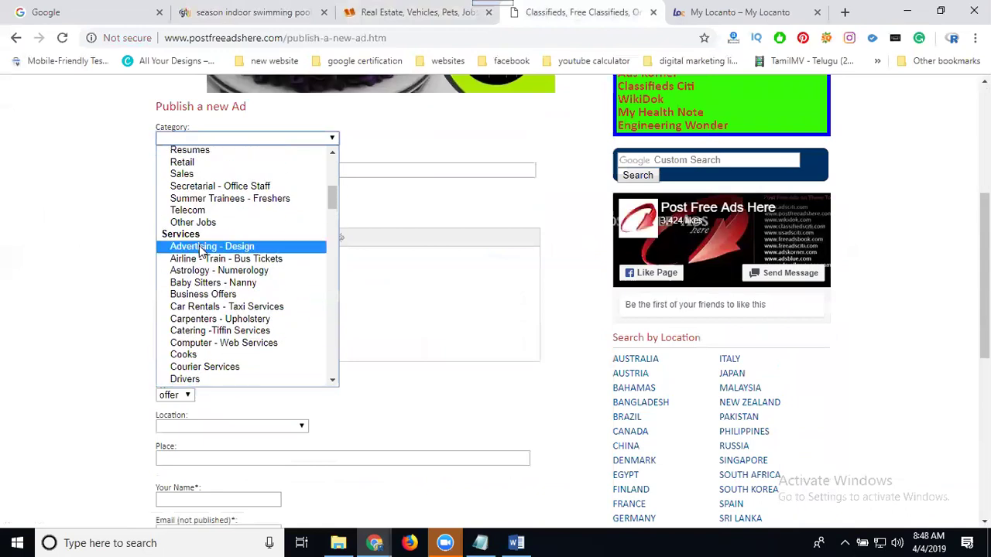
pyautogui.click(200, 293)
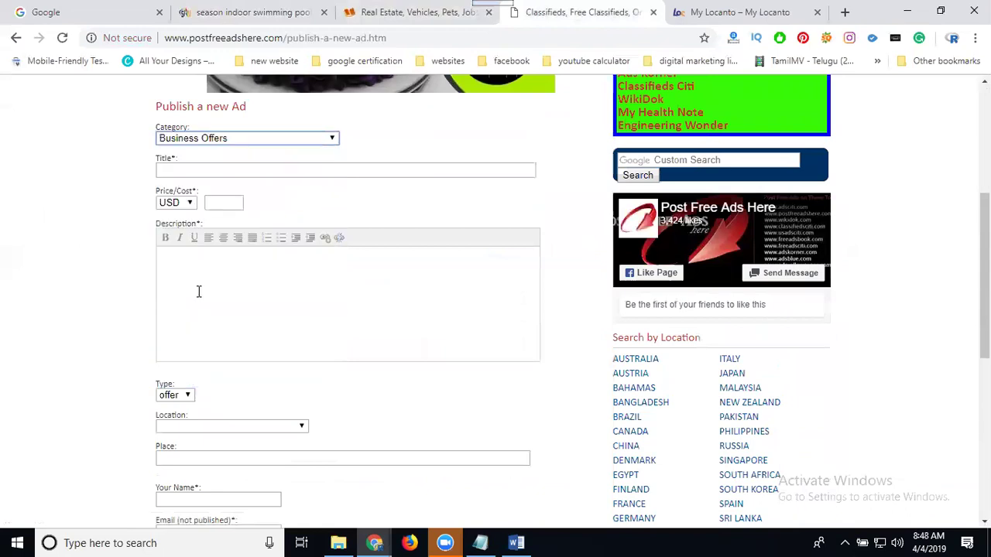
# - Select all of the swimming pool article text on South Reel News
pyautogui.click(220, 15)
pyautogui.hotkey('ctrl', 'a')
pyautogui.scroll(12, 237, 151)
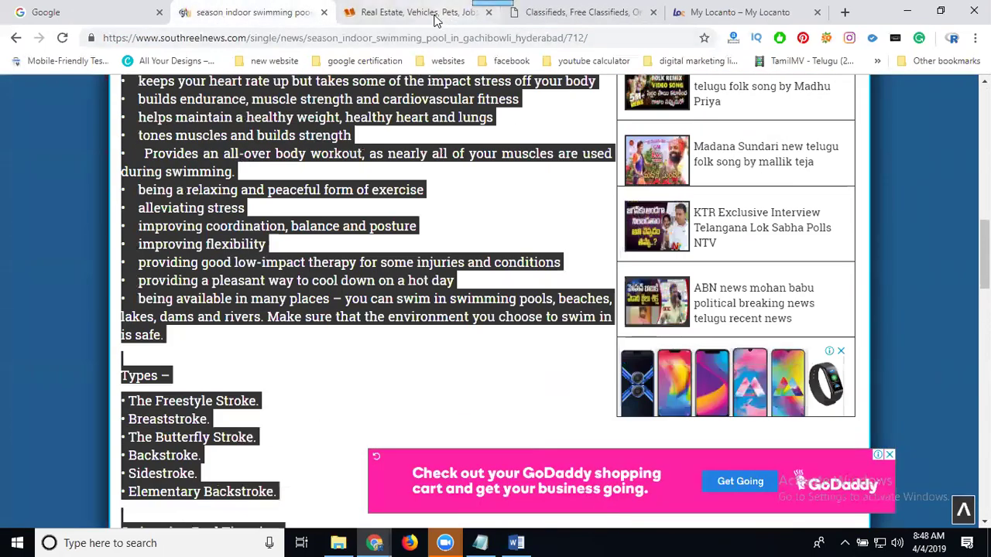
# - Paste the article into the ad description and copy the article's title heading
pyautogui.click(534, 14)
pyautogui.click(238, 306)
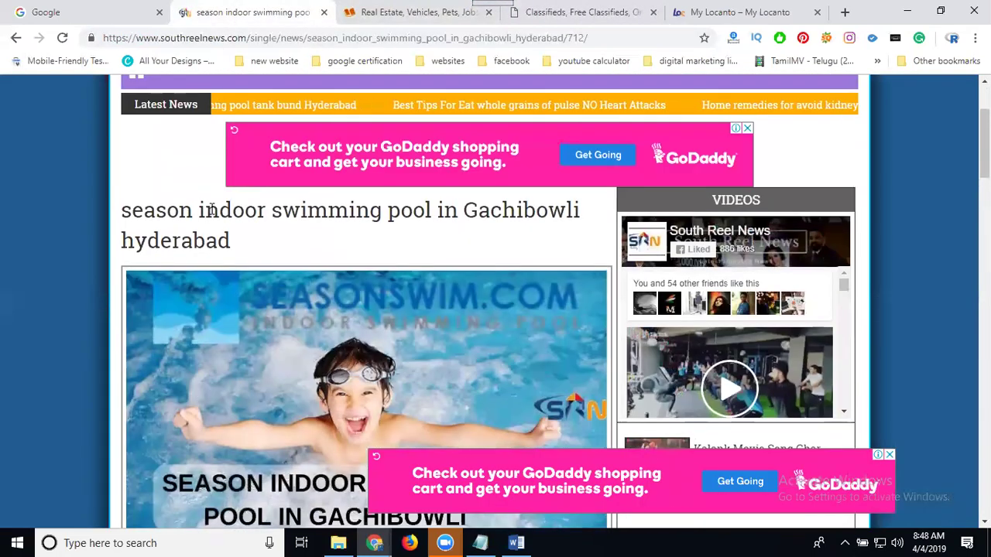
pyautogui.tripleClick(211, 210)
pyautogui.hotkey('ctrl', 'c')
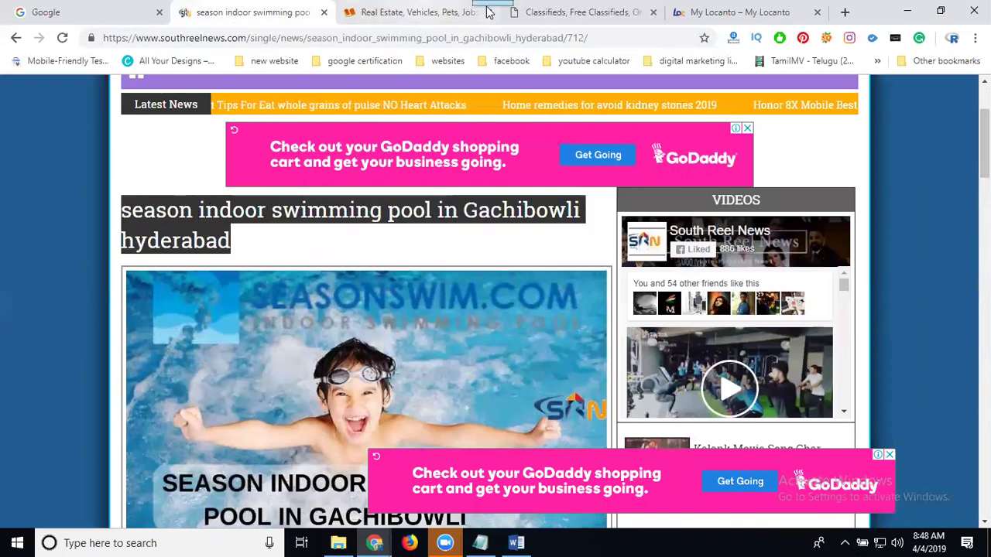
pyautogui.click(542, 12)
pyautogui.scroll(15, 45, 260)
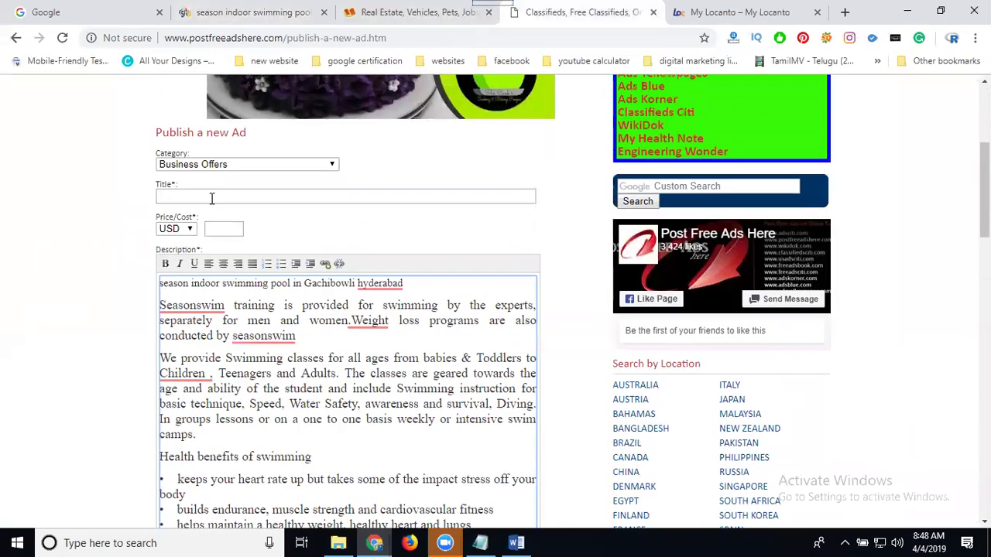
# - Paste the heading as the ad title and set the location to INDIA
pyautogui.click(212, 199)
pyautogui.hotkey('ctrl', 'v')
pyautogui.scroll(-4, 59, 240)
pyautogui.scroll(-12, 60, 279)
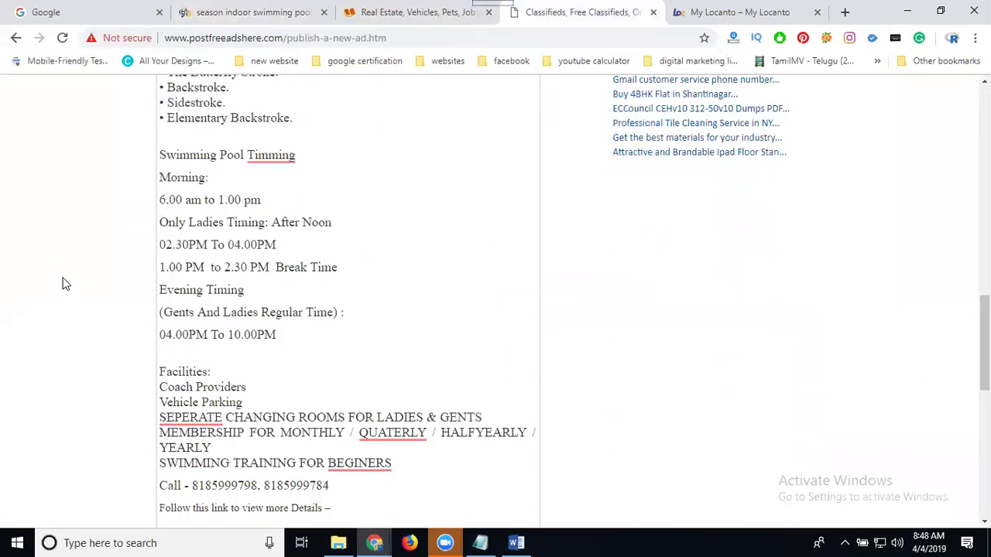
pyautogui.scroll(2, 62, 280)
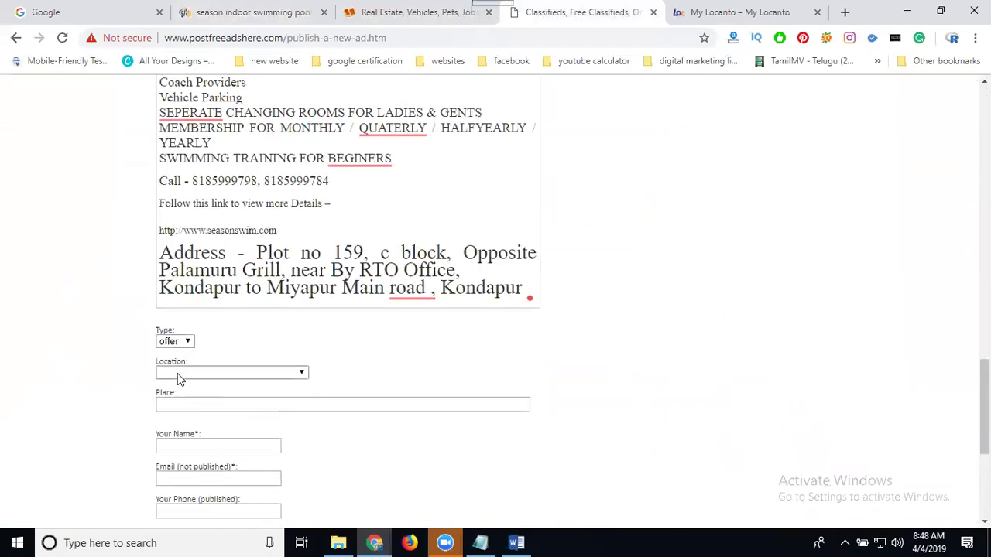
pyautogui.click(178, 374)
pyautogui.click(187, 144)
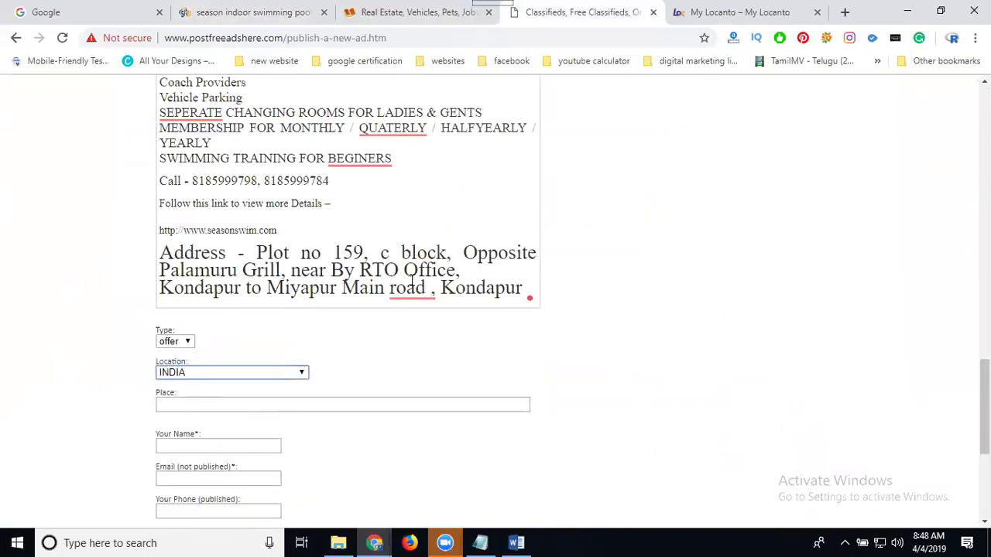
# - Copy the Plot no 159 street address from the description into Place
pyautogui.moveTo(256, 253); pyautogui.dragTo(489, 288)
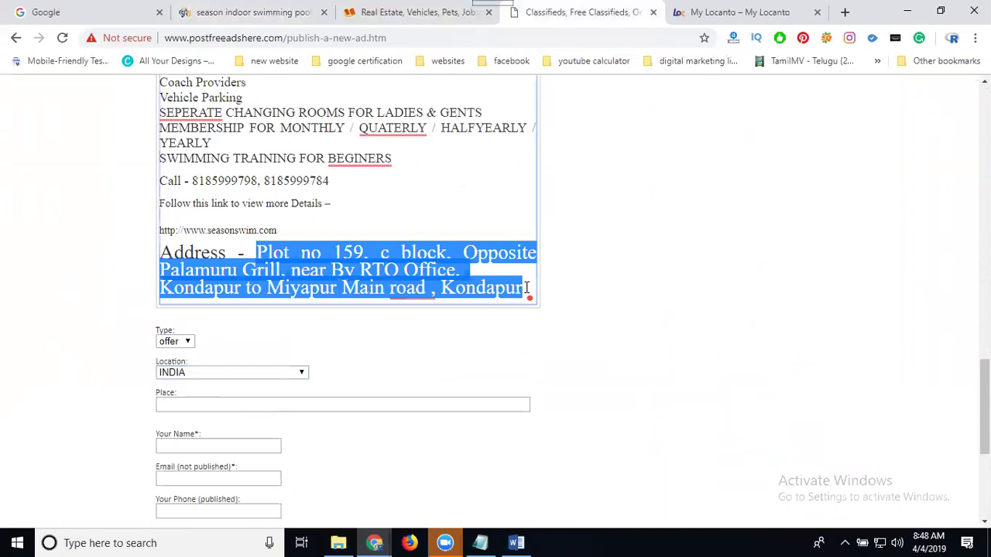
pyautogui.scroll(-2, 52, 294)
pyautogui.click(190, 256)
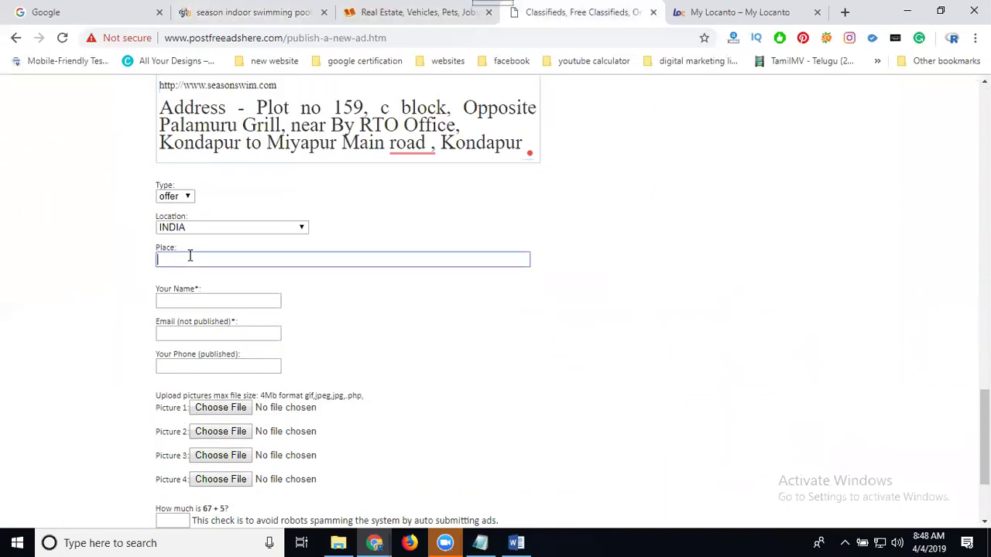
# - Enter the contact name and contact e-mail, and copy the second phone number
pyautogui.click(206, 301)
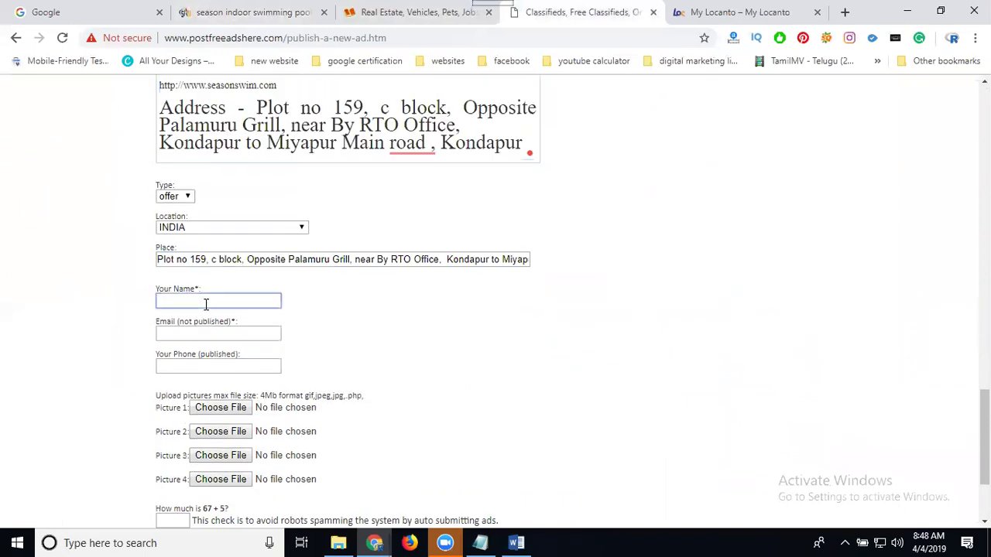
pyautogui.write('seasonswim')
pyautogui.press('Tab')
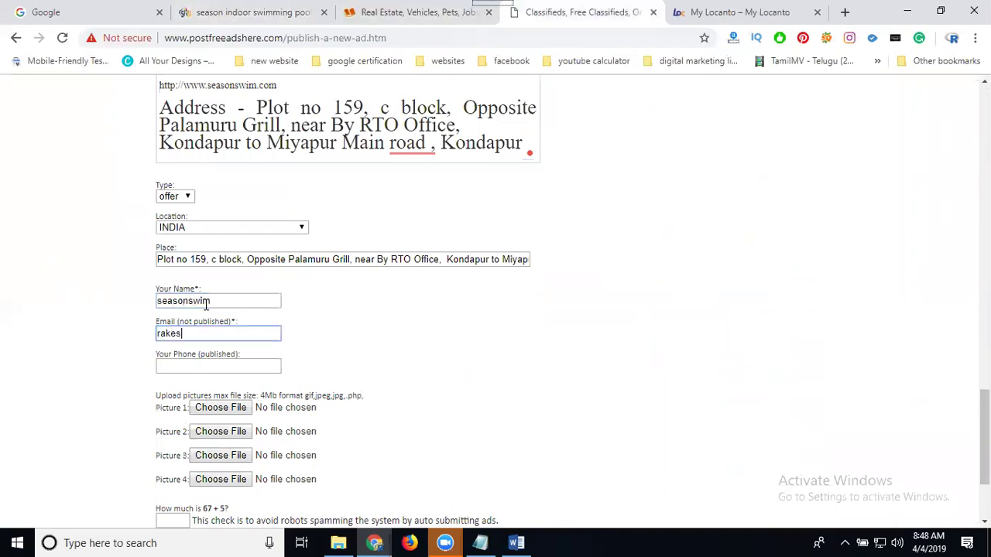
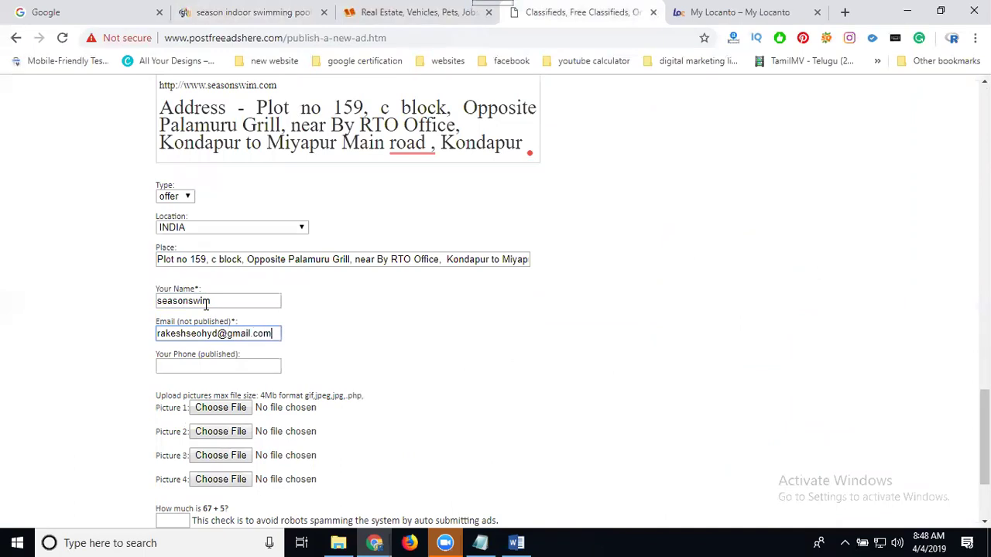
pyautogui.scroll(1, 261, 149)
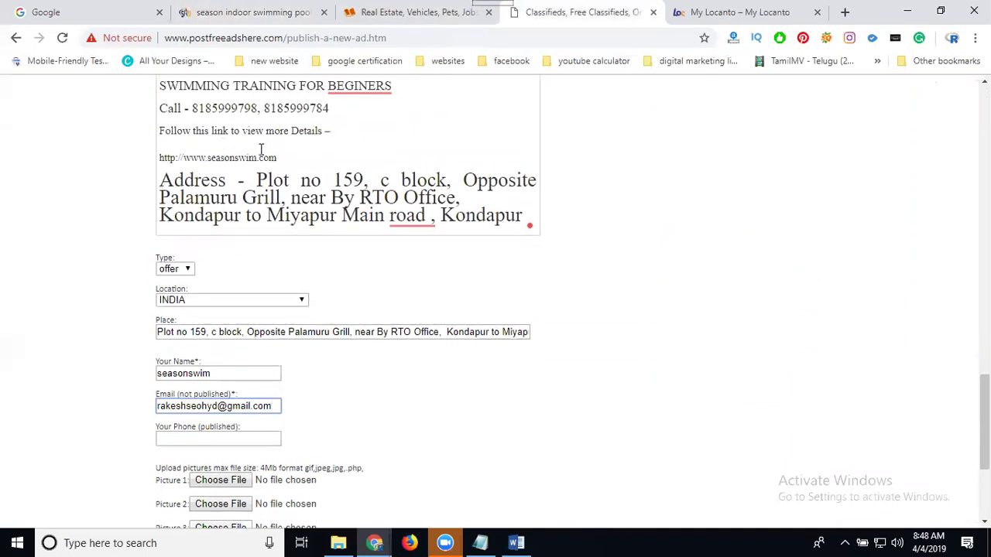
pyautogui.doubleClick(294, 106)
pyautogui.hotkey('ctrl', 'c')
# - Paste the contact phone, attach the swimming pool image as Picture 1, and submit the ad
pyautogui.scroll(-3, 129, 223)
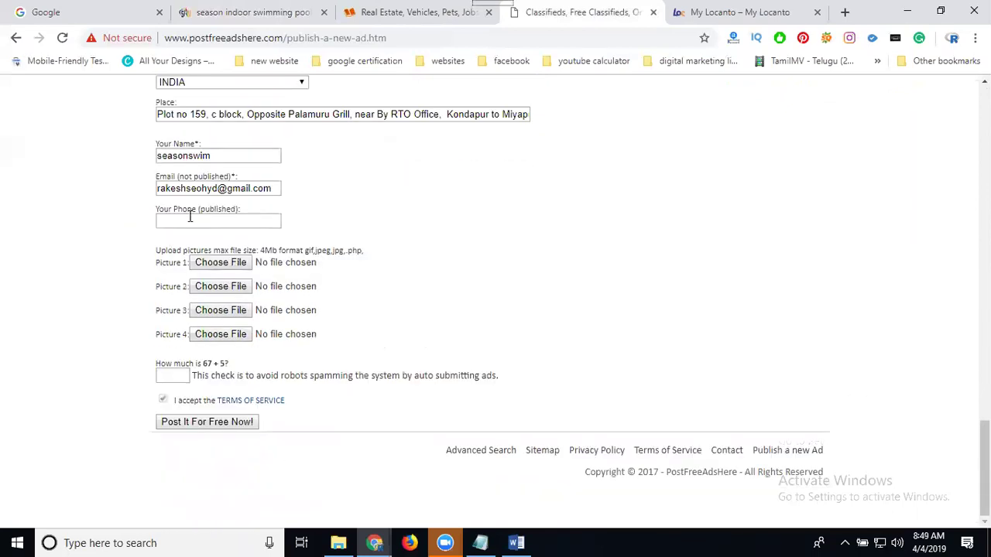
pyautogui.click(191, 218)
pyautogui.hotkey('ctrl', 'v')
pyautogui.click(223, 265)
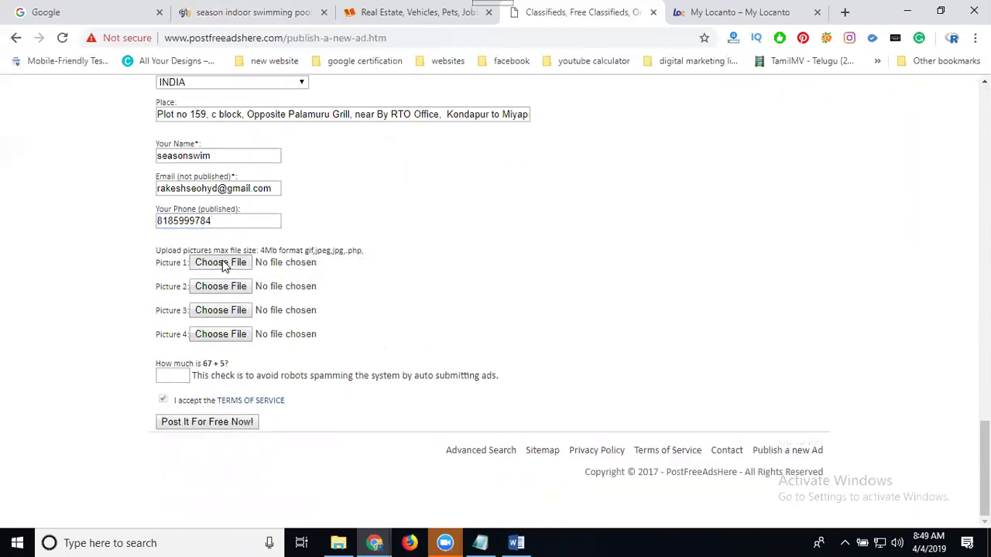
pyautogui.click(256, 134)
pyautogui.doubleClick(255, 134)
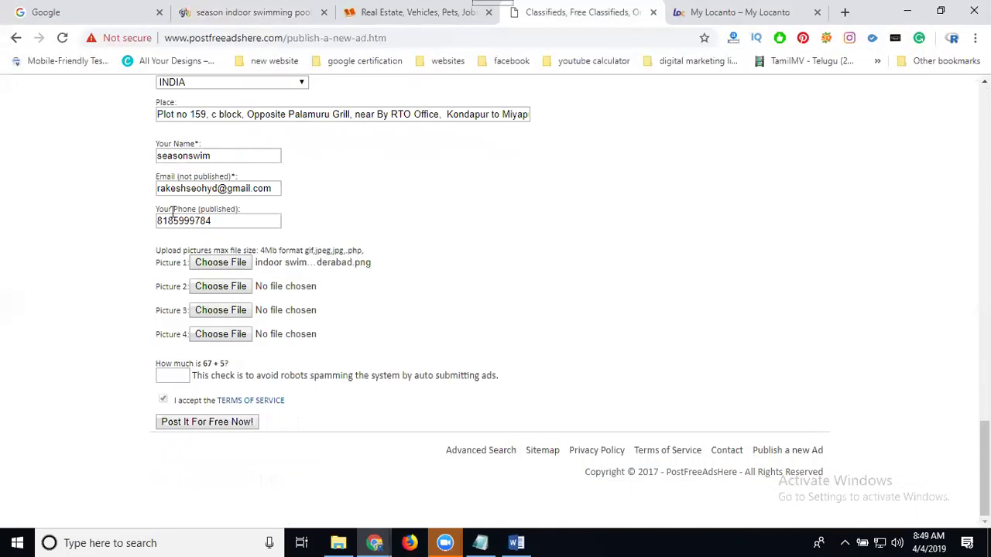
pyautogui.click(169, 377)
pyautogui.click(209, 422)
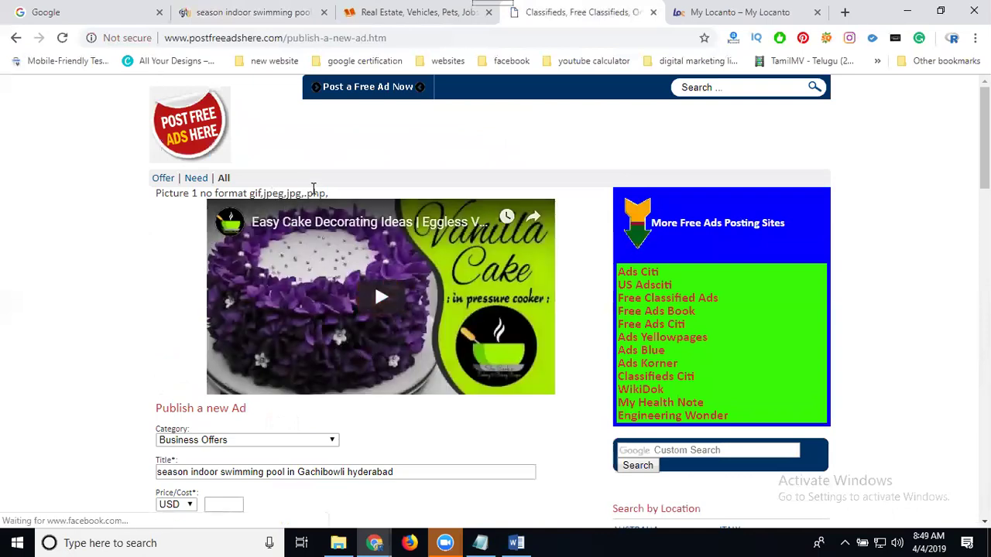
# - After the picture error, answer the new captcha with 87 and submit again
pyautogui.scroll(-10, 124, 242)
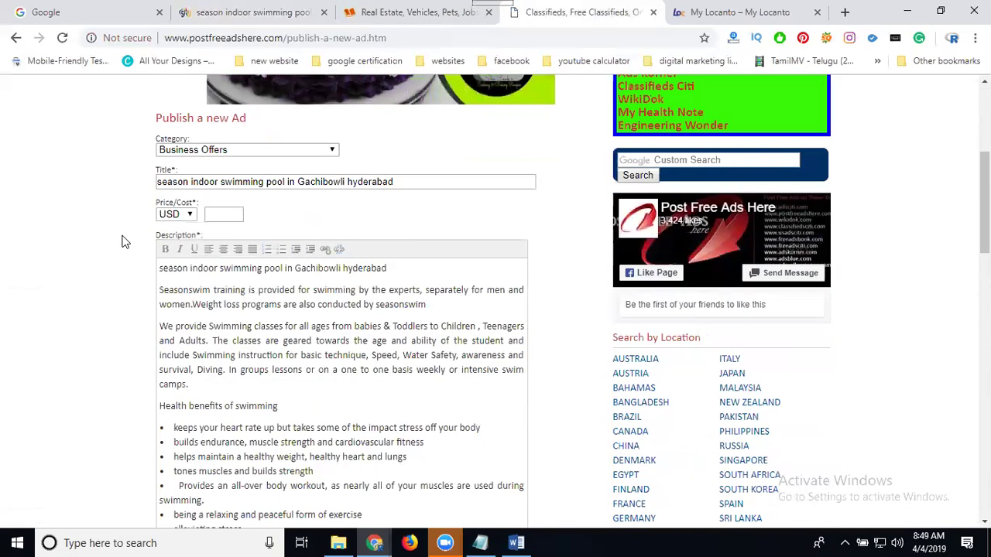
pyautogui.scroll(-10, 124, 246)
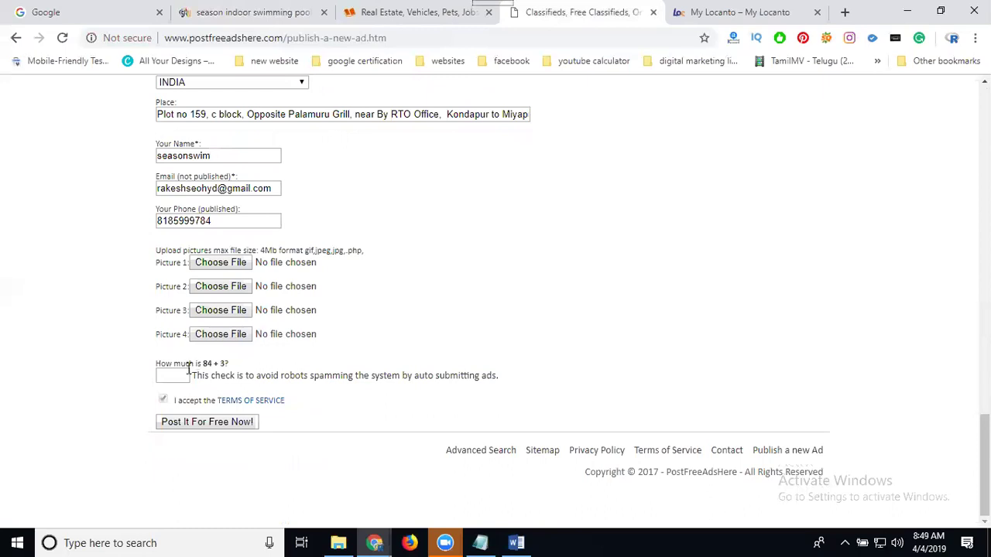
pyautogui.click(175, 375)
pyautogui.write('87')
pyautogui.click(224, 423)
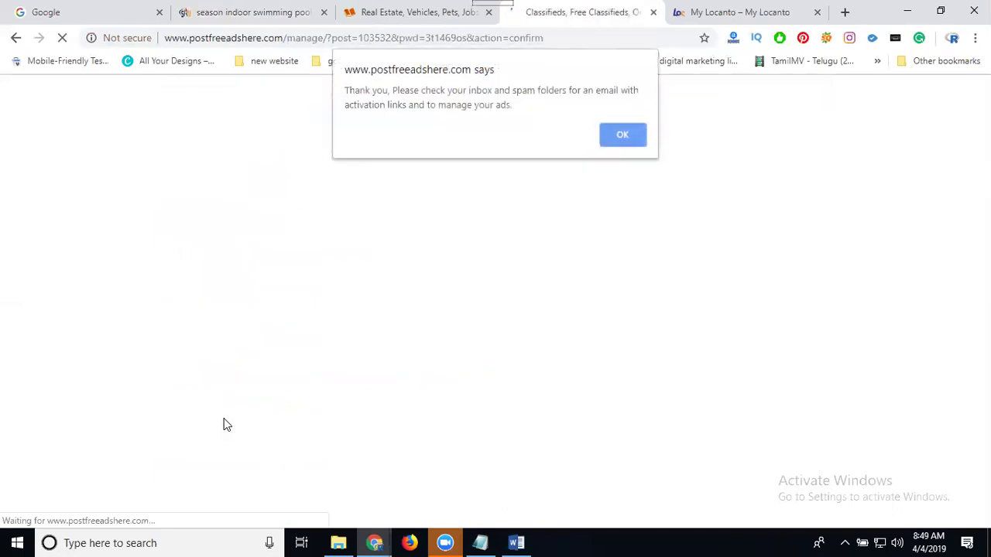
# - Leave the thank-you notice and find the swimming pool ad in Business Offers listings
pyautogui.click(622, 137)
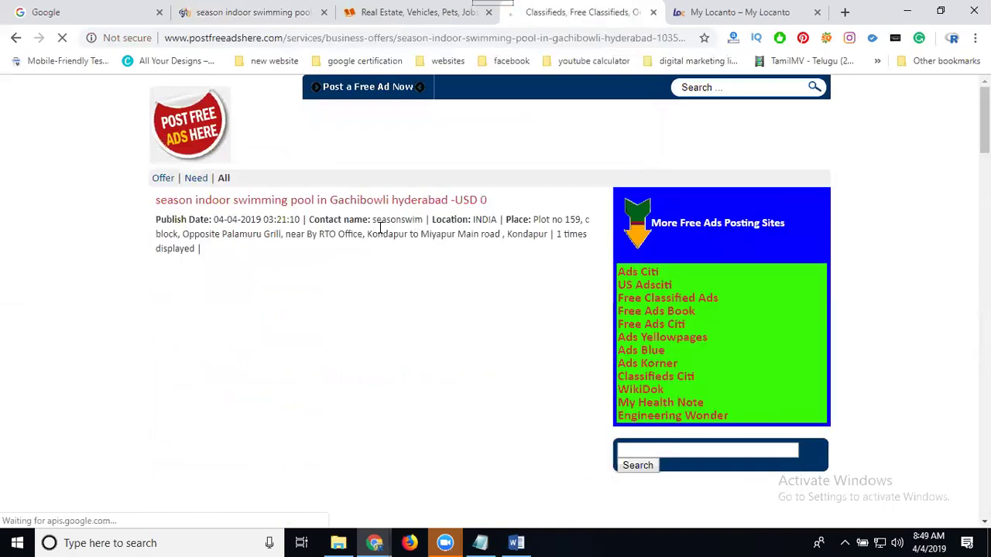
pyautogui.click(178, 133)
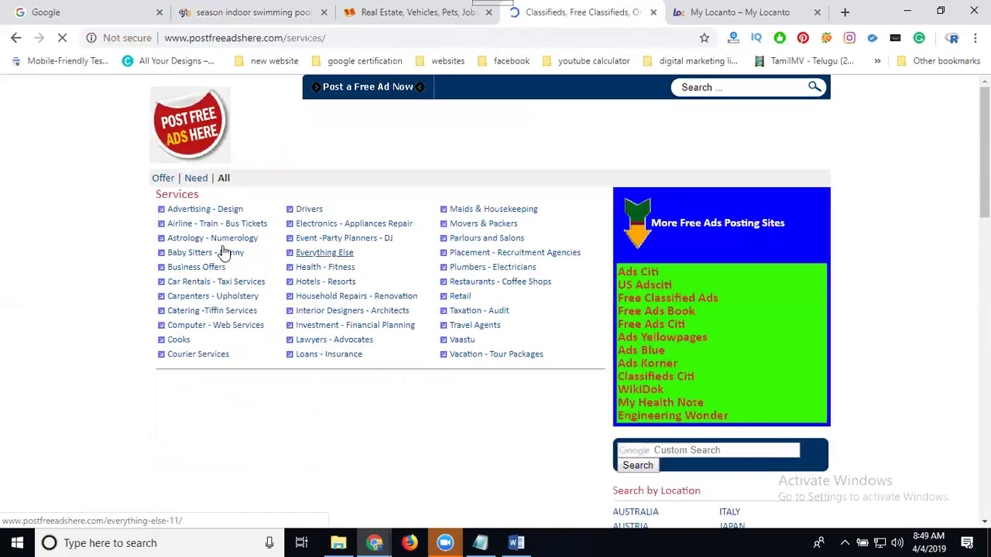
pyautogui.click(190, 270)
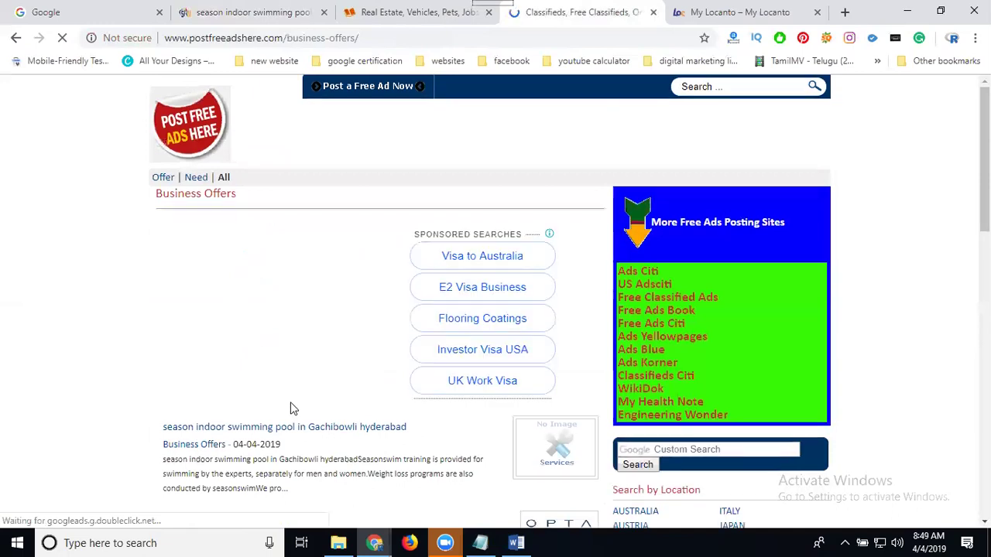
# - Sign in to Locanto with the chosen Google account and land on My Ads with 15 active ads
pyautogui.scroll(-3, 271, 333)
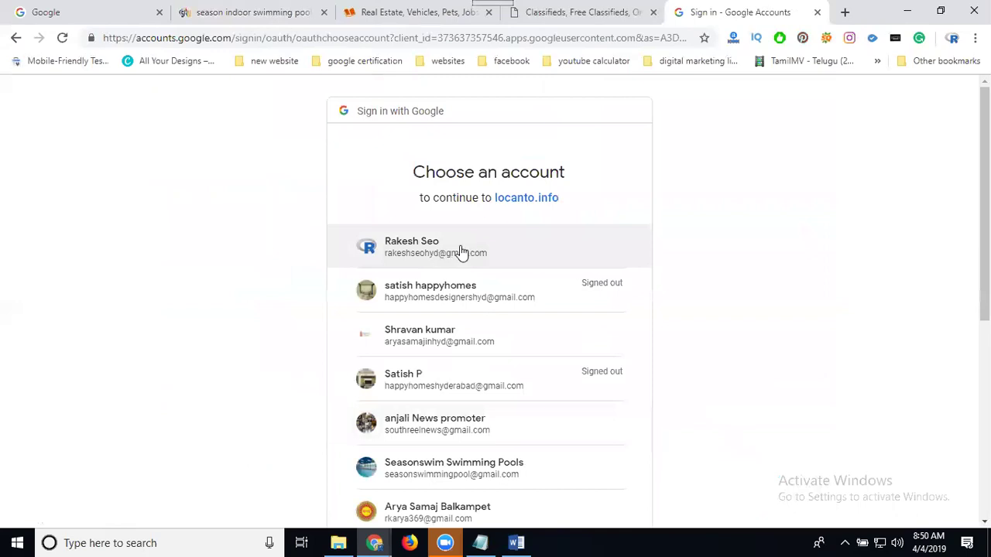
pyautogui.click(459, 246)
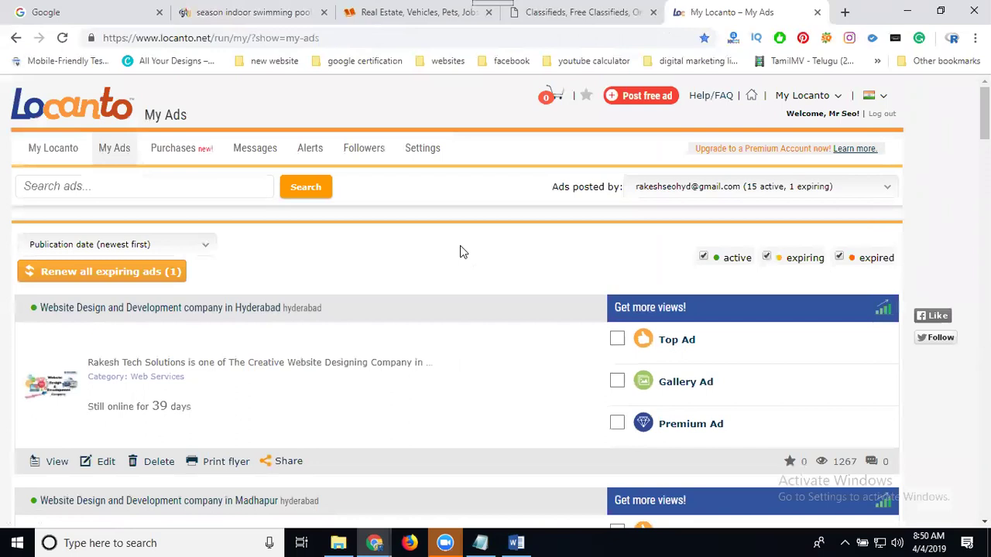
# - Renew the expiring and expired Locanto ads
pyautogui.click(110, 278)
pyautogui.click(85, 276)
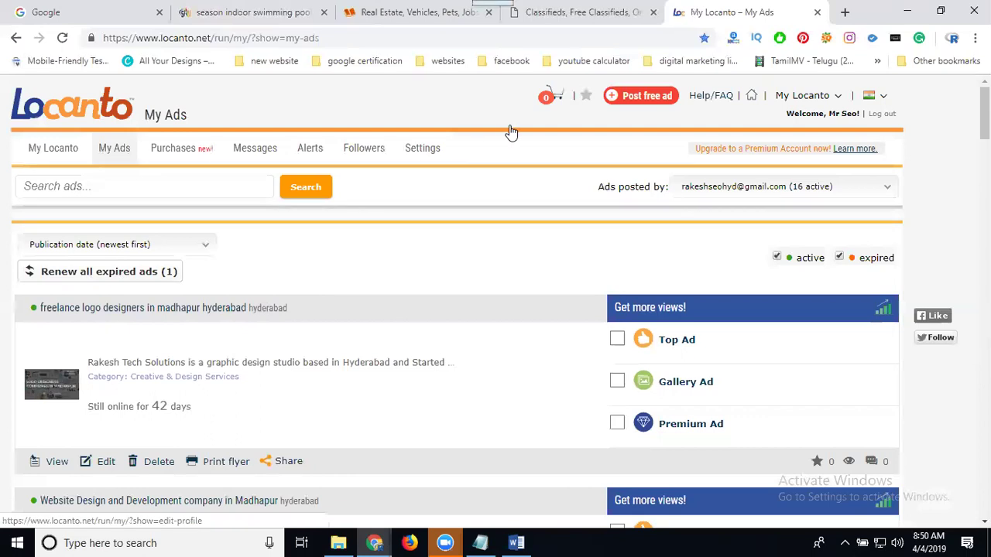
pyautogui.click(146, 278)
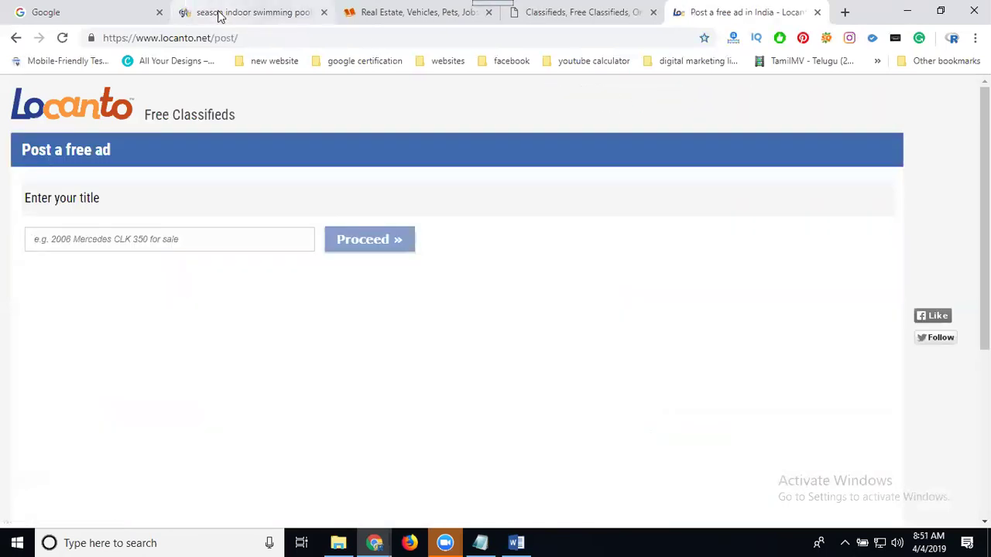
# - Paste the news article's title 'season indoor swimming pool in Gachibowli hyderabad' as the ad title
pyautogui.click(221, 13)
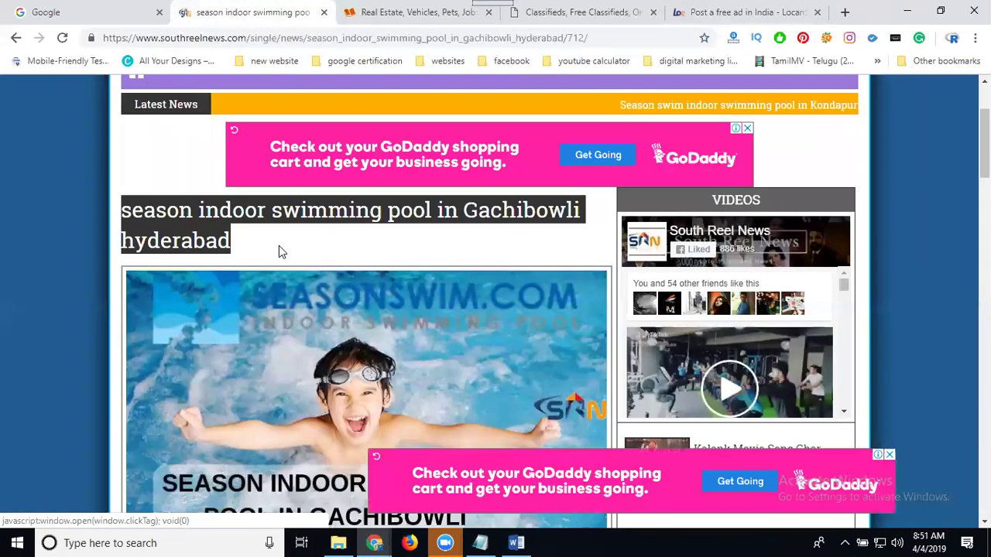
pyautogui.click(297, 220)
pyautogui.tripleClick(296, 220)
pyautogui.hotkey('ctrl', 'c')
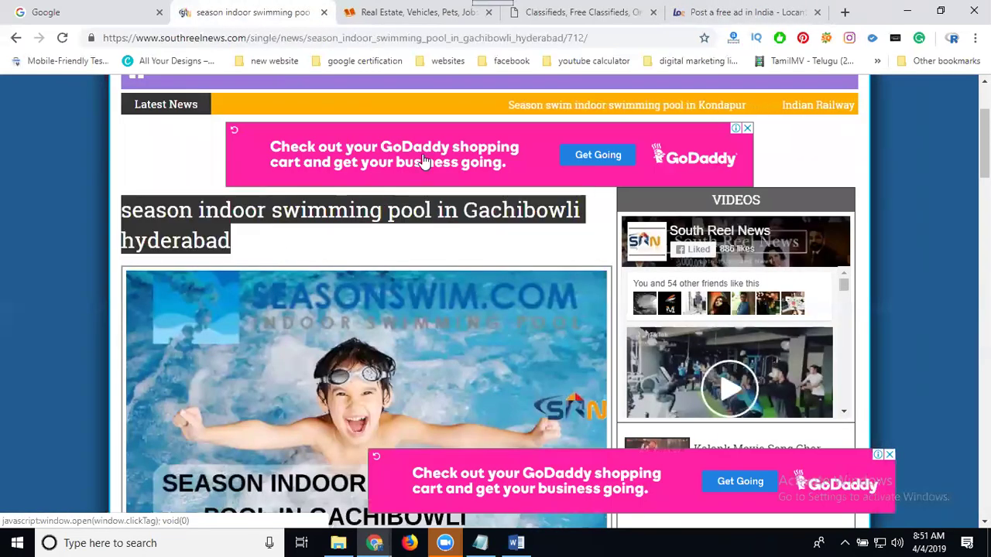
pyautogui.click(696, 13)
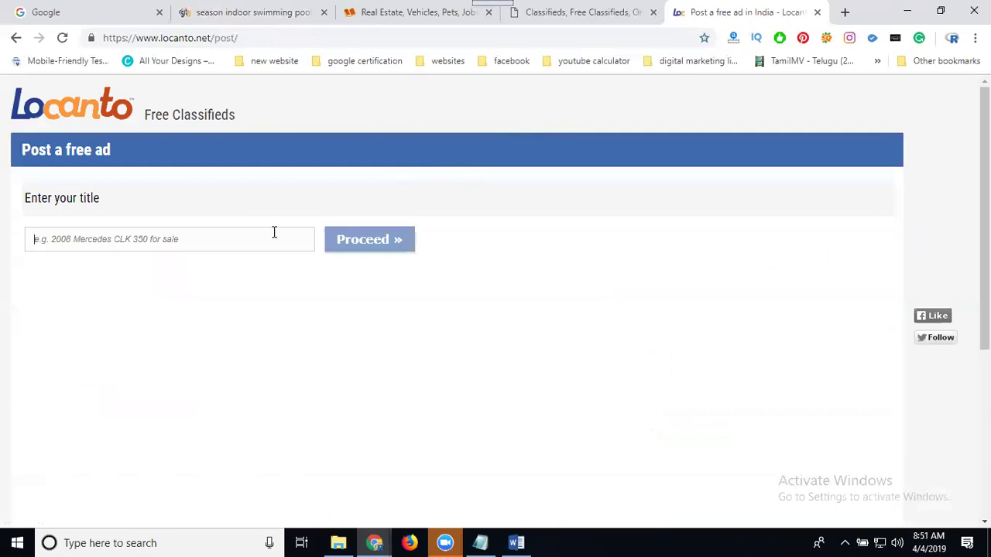
pyautogui.hotkey('ctrl', 'v')
pyautogui.click(370, 242)
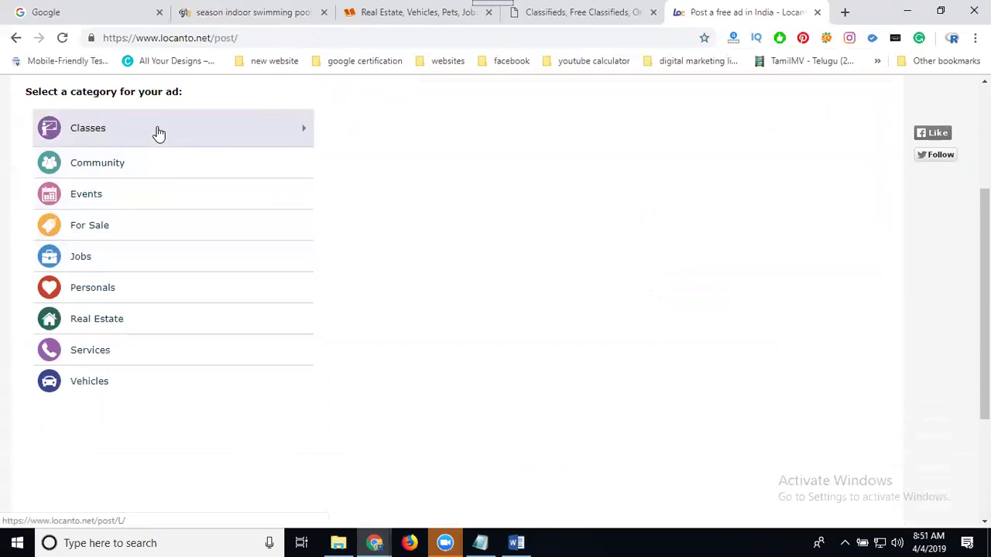
# - File the ad under the Services > Other Services category
pyautogui.click(159, 134)
pyautogui.scroll(1, 178, 215)
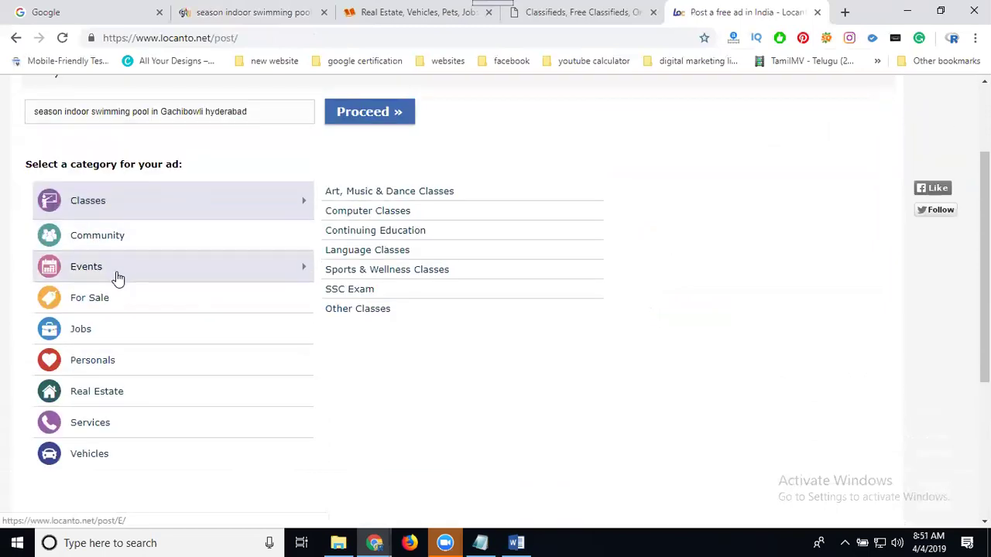
pyautogui.click(113, 439)
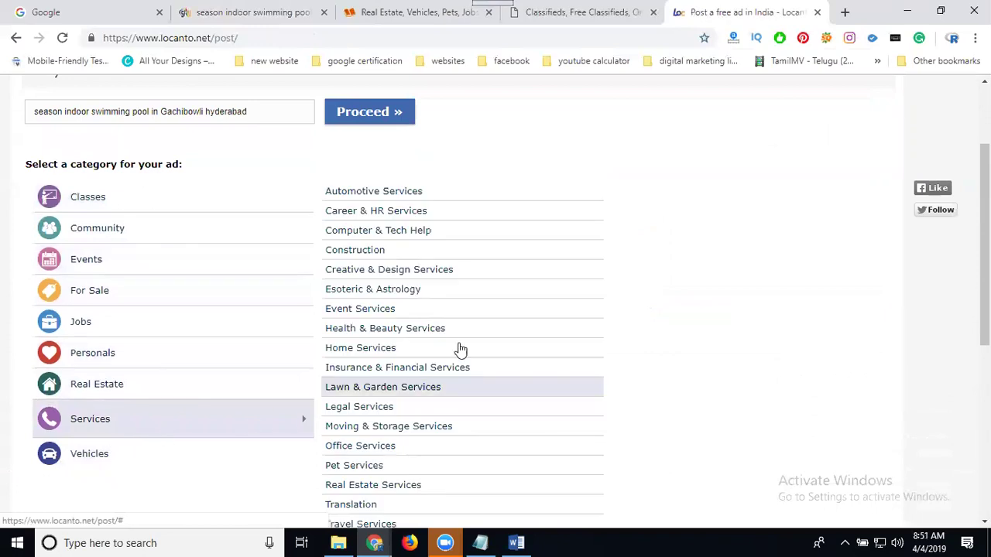
pyautogui.scroll(-1, 730, 280)
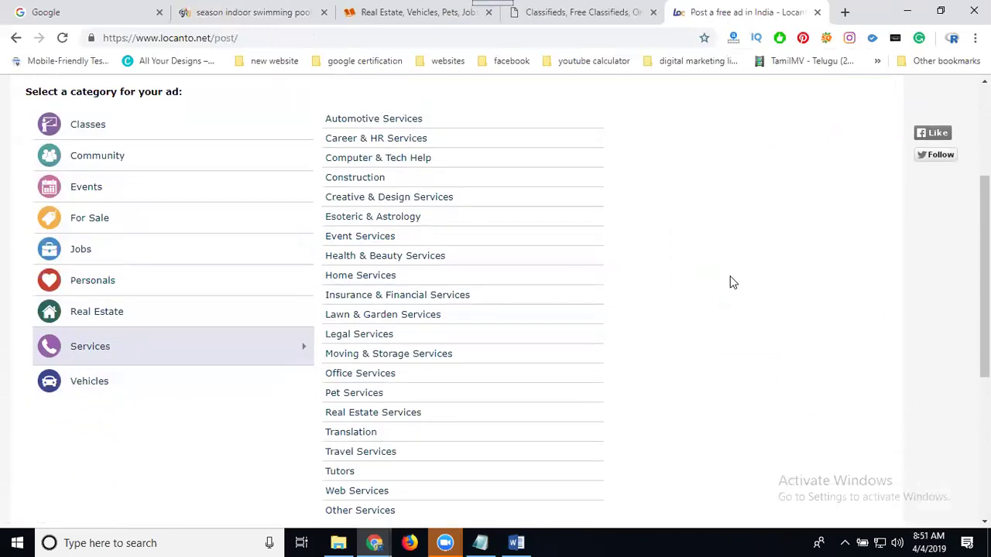
pyautogui.scroll(-1, 733, 282)
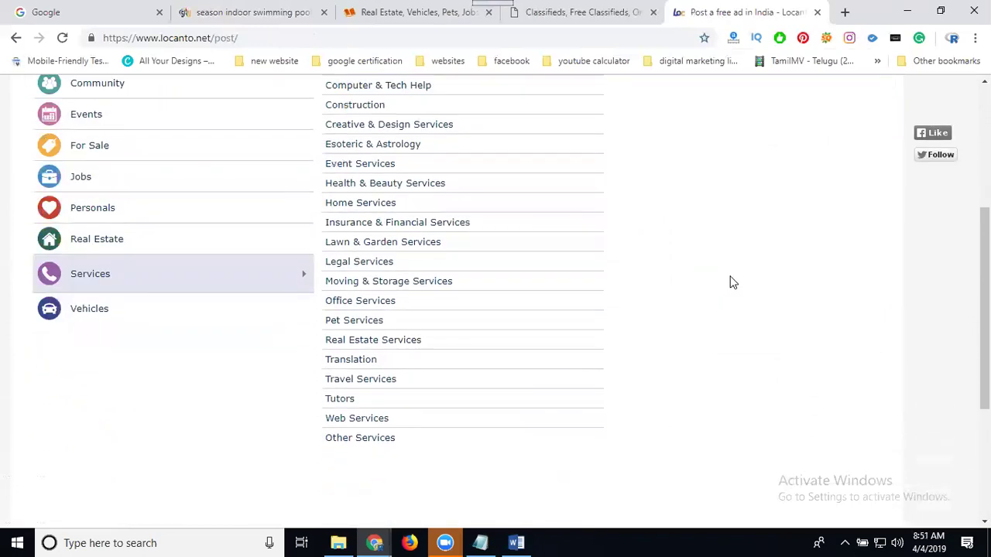
pyautogui.click(409, 444)
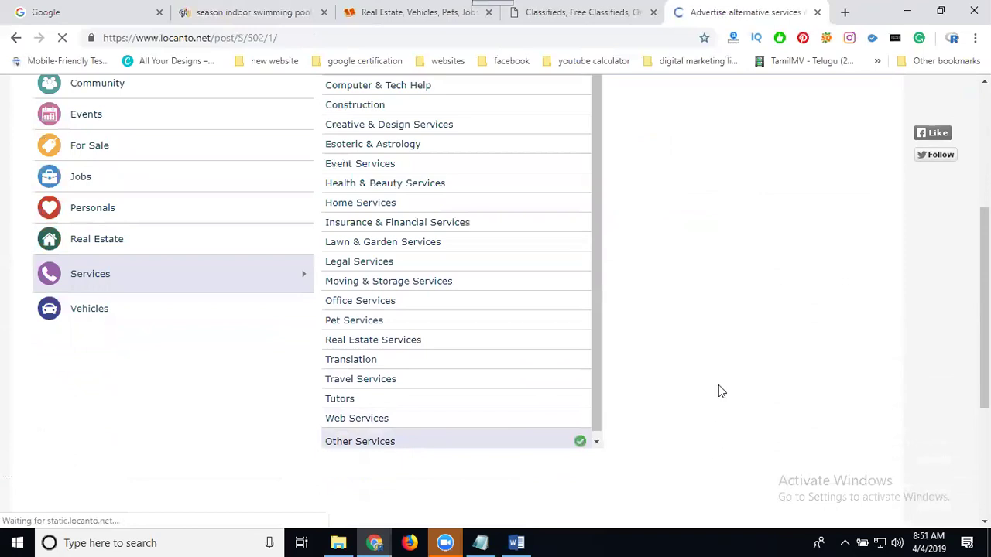
# - Copy the article body through the Kondapur address and paste it into the ad's Description
pyautogui.scroll(-4, 691, 351)
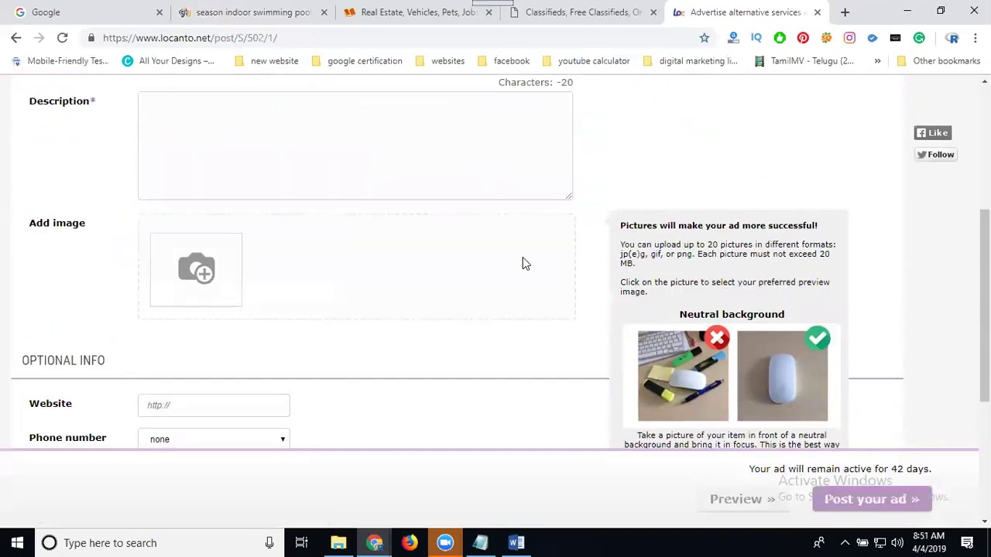
pyautogui.click(230, 13)
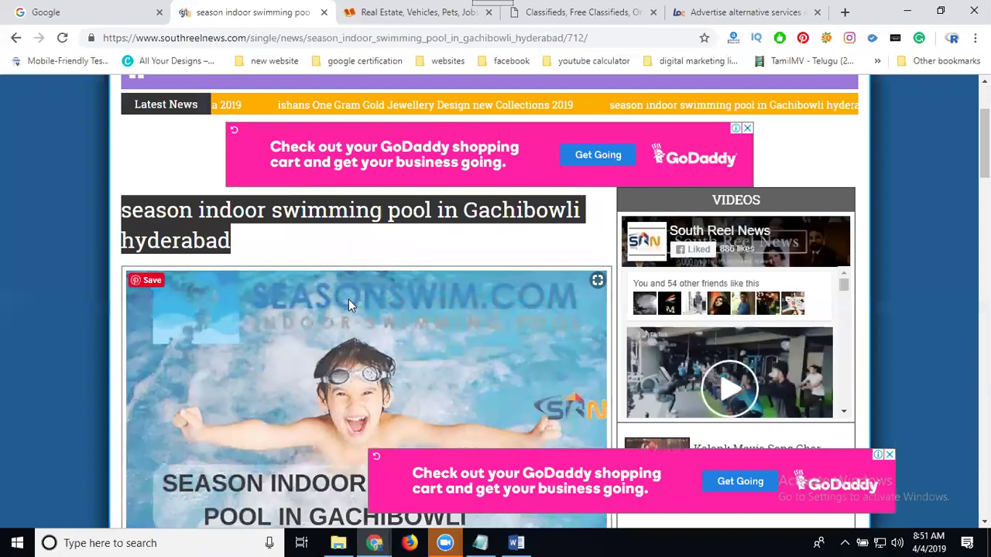
pyautogui.scroll(-5, 348, 298)
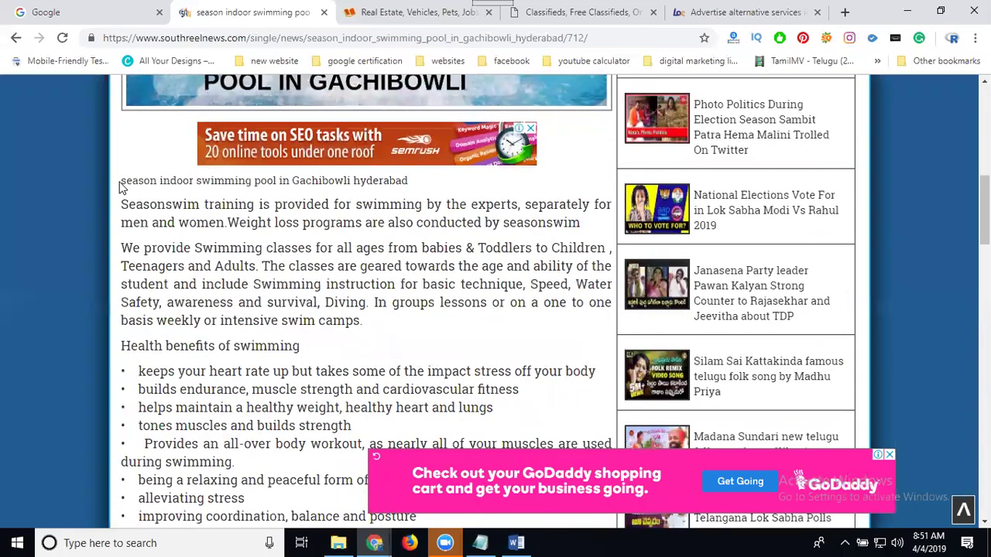
pyautogui.moveTo(122, 179); pyautogui.dragTo(505, 324)
pyautogui.scroll(-2, 126, 350)
pyautogui.scroll(-10, 129, 358)
pyautogui.moveTo(562, 336); pyautogui.dragTo(563, 336)
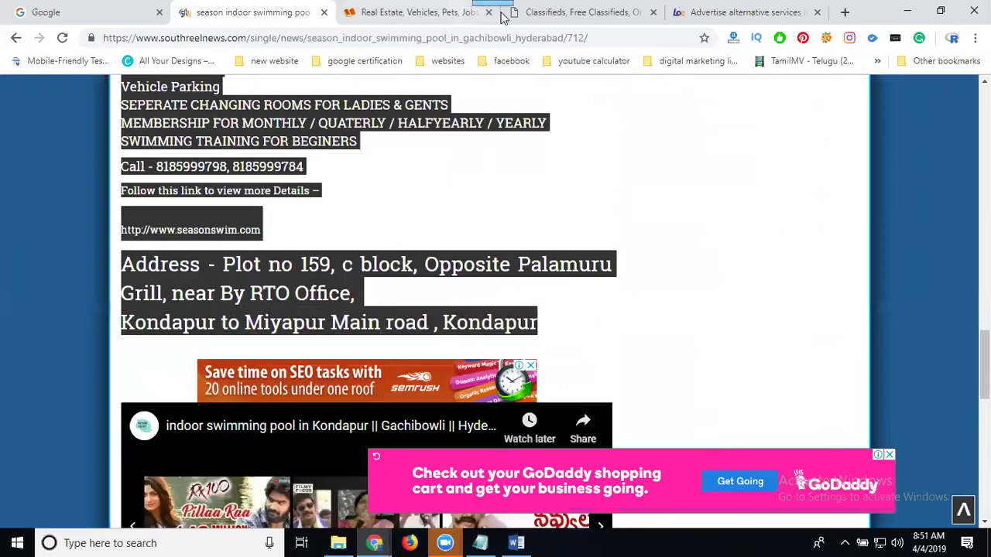
pyautogui.click(691, 11)
pyautogui.hotkey('ctrl', 'v')
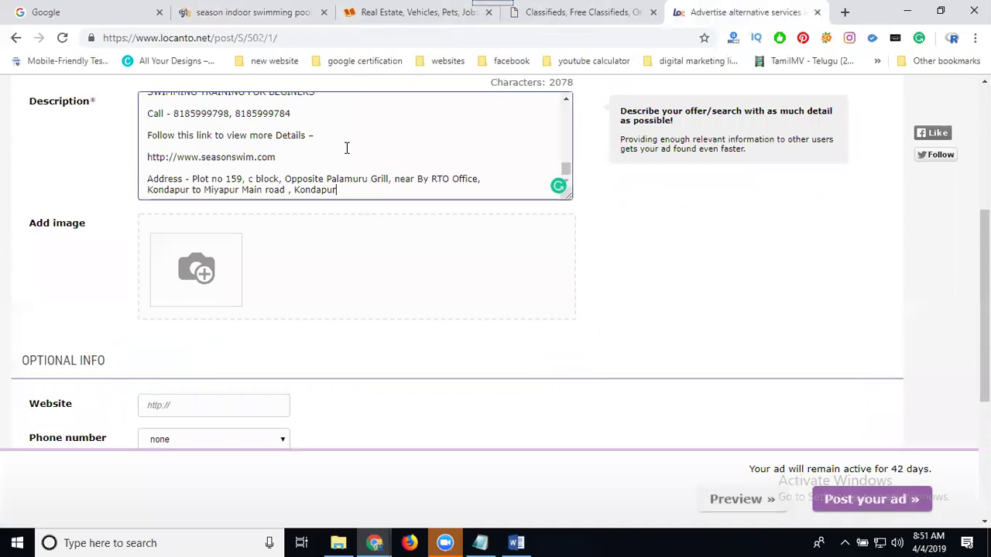
pyautogui.moveTo(207, 272)
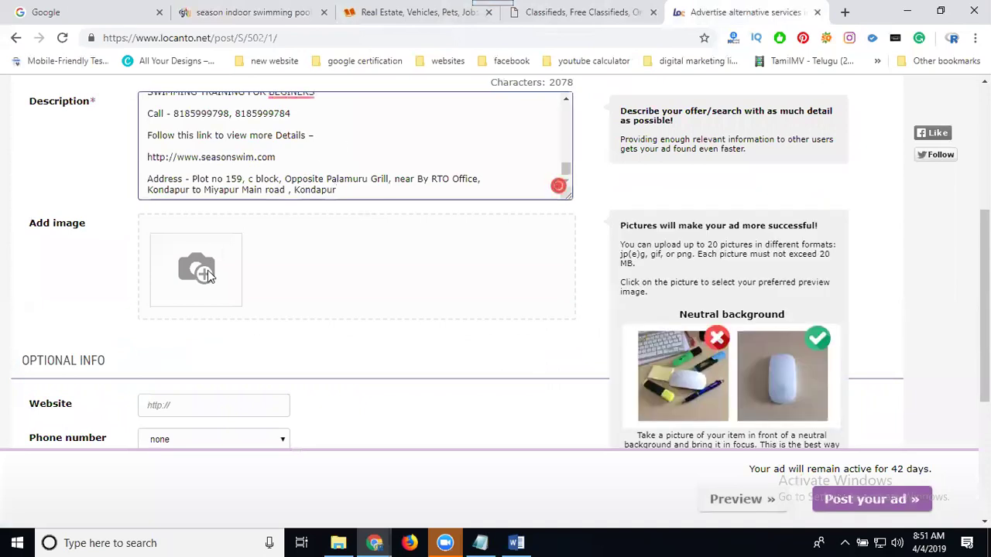
# - Upload all seven summer camp images to the ad
pyautogui.click(208, 270)
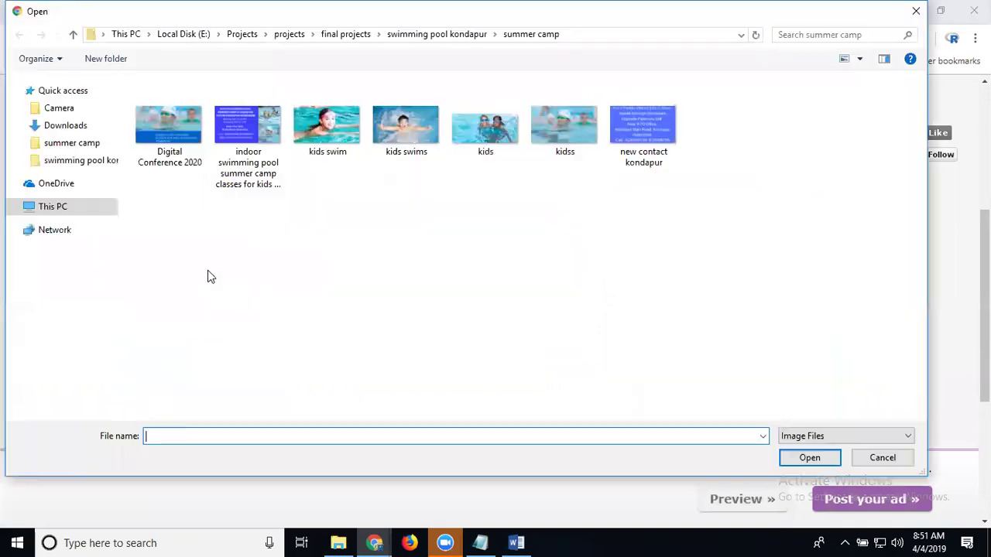
pyautogui.moveTo(714, 233); pyautogui.dragTo(145, 119)
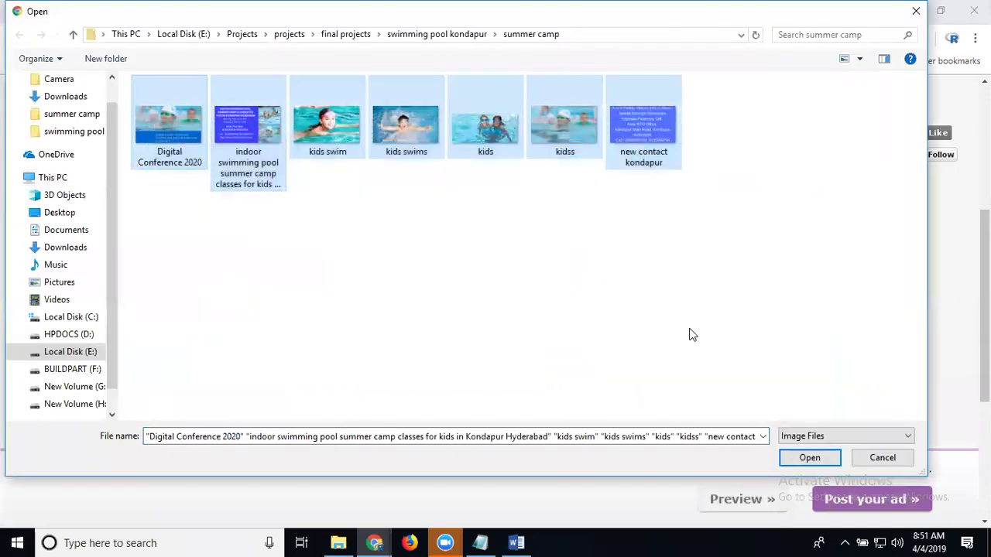
pyautogui.click(810, 458)
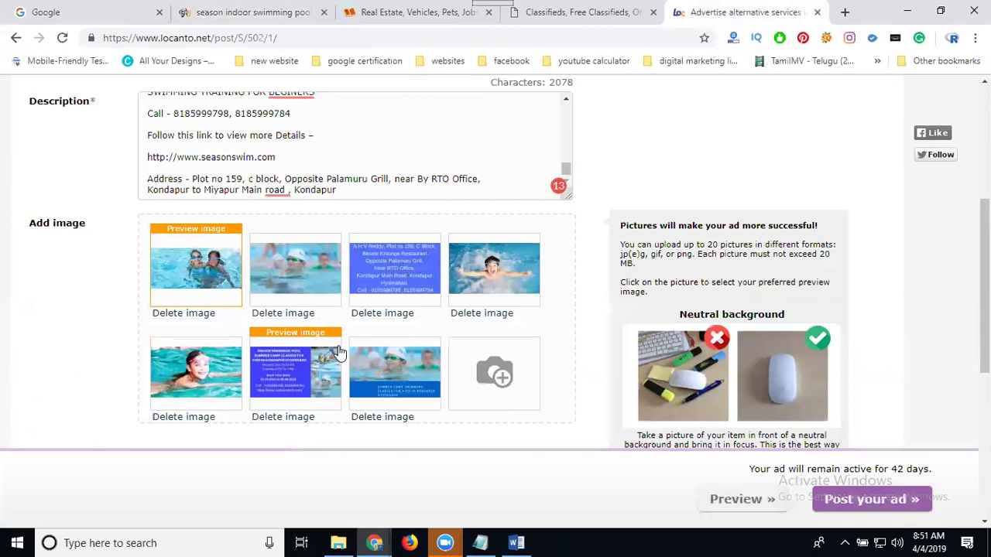
# - Upload eight more pictures from the swimming pool kondapur folder, leaving out the lower tank bund timing image
pyautogui.click(495, 365)
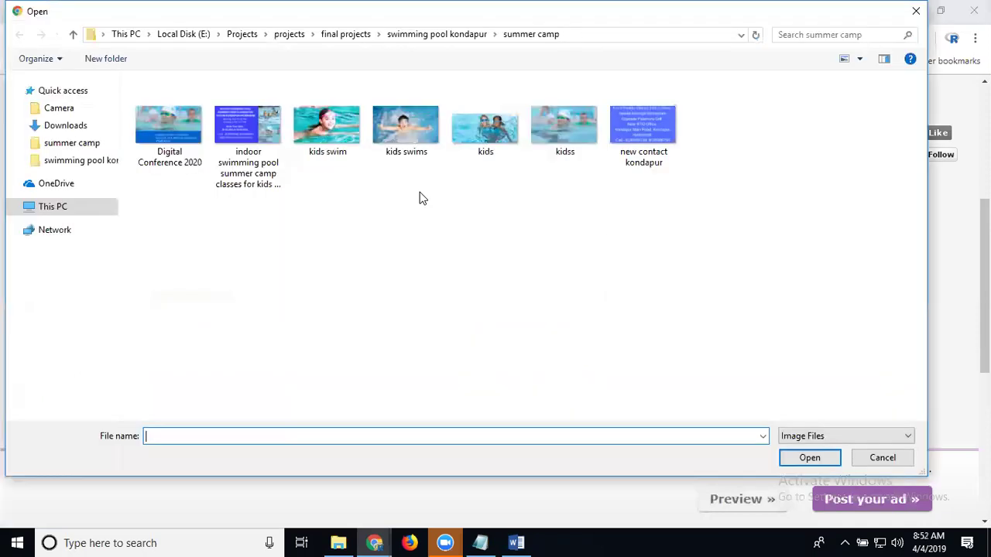
pyautogui.click(430, 34)
pyautogui.click(646, 257)
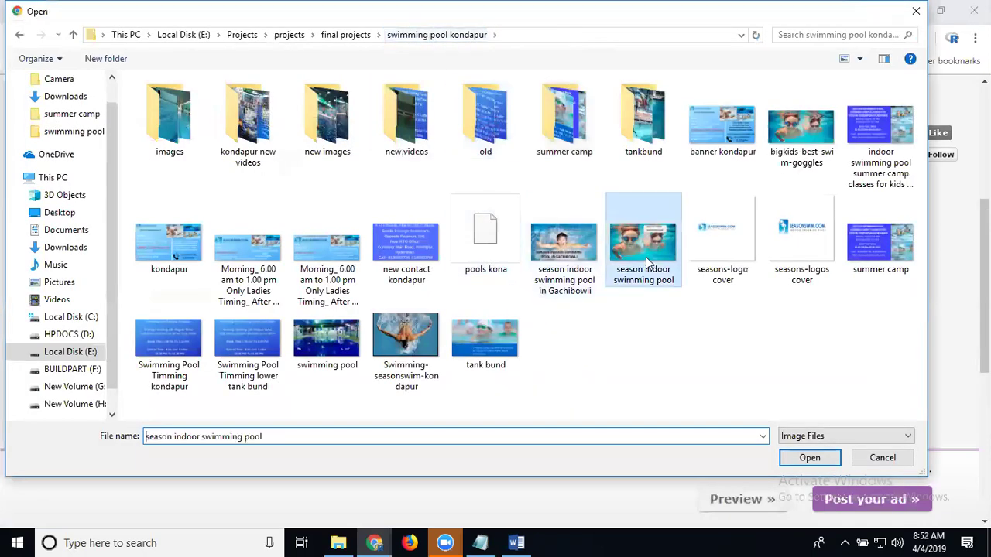
pyautogui.keyDown('ctrl'); pyautogui.click(172, 244); pyautogui.keyUp('ctrl')
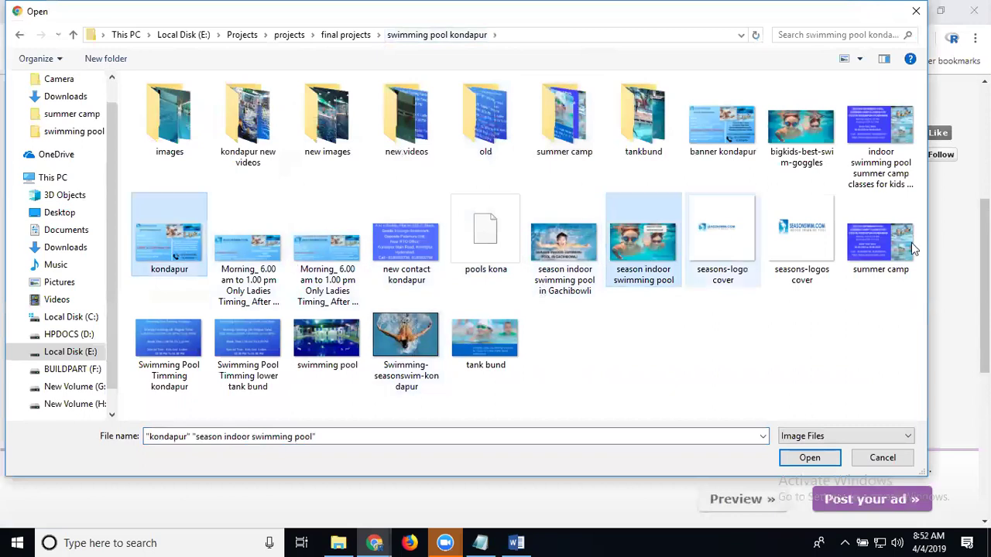
pyautogui.keyDown('ctrl'); pyautogui.click(718, 126); pyautogui.keyUp('ctrl')
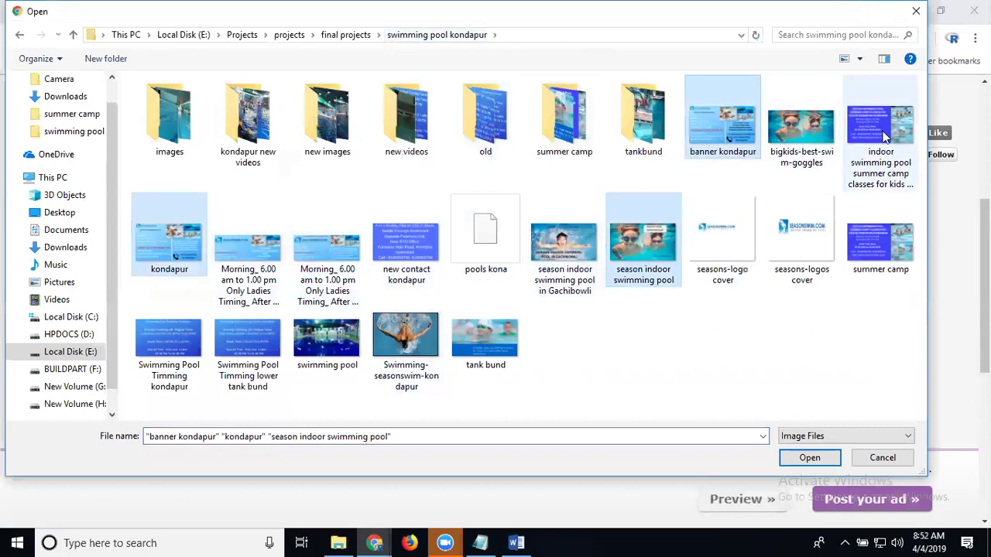
pyautogui.keyDown('ctrl'); pyautogui.click(886, 135); pyautogui.keyUp('ctrl')
pyautogui.keyDown('ctrl'); pyautogui.click(881, 230); pyautogui.keyUp('ctrl')
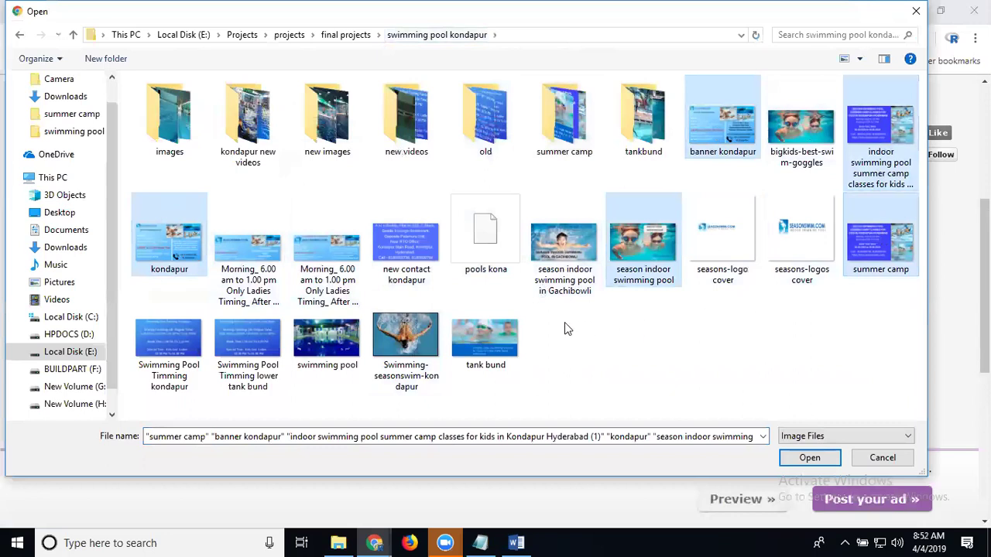
pyautogui.keyDown('ctrl'); pyautogui.click(507, 331); pyautogui.keyUp('ctrl')
pyautogui.keyDown('ctrl'); pyautogui.click(341, 340); pyautogui.keyUp('ctrl')
pyautogui.keyDown('ctrl'); pyautogui.click(221, 340); pyautogui.keyUp('ctrl')
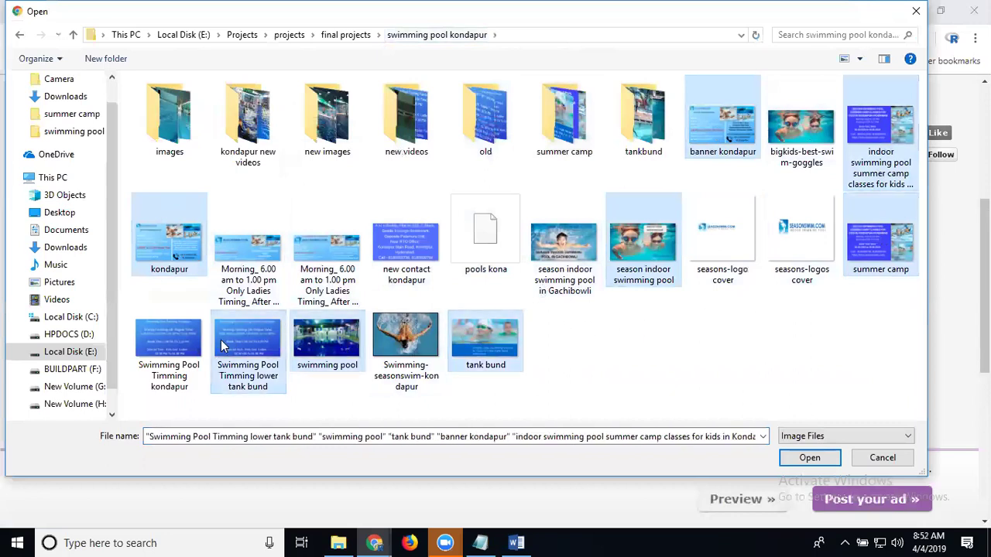
pyautogui.keyDown('ctrl'); pyautogui.click(171, 340); pyautogui.keyUp('ctrl')
pyautogui.keyDown('ctrl'); pyautogui.click(246, 368); pyautogui.keyUp('ctrl')
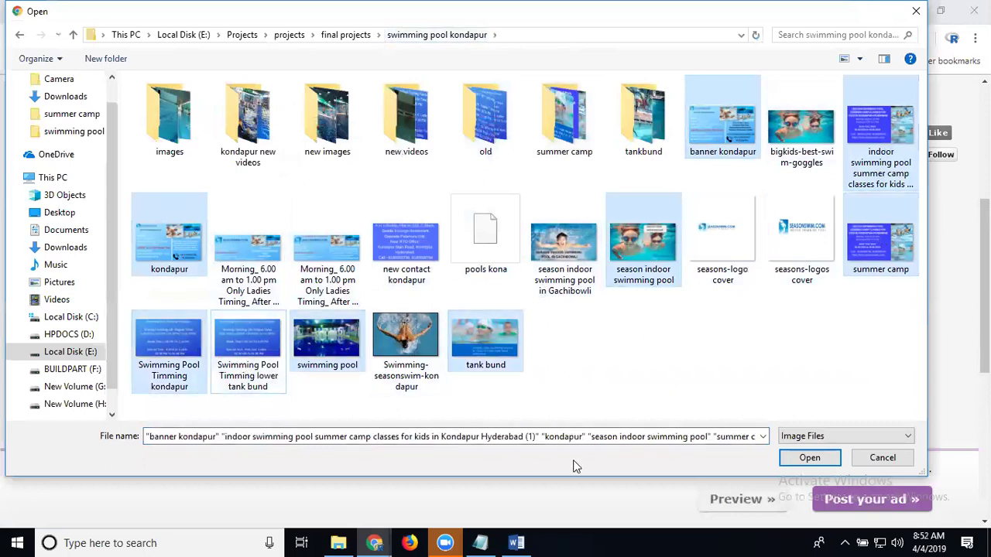
pyautogui.click(799, 460)
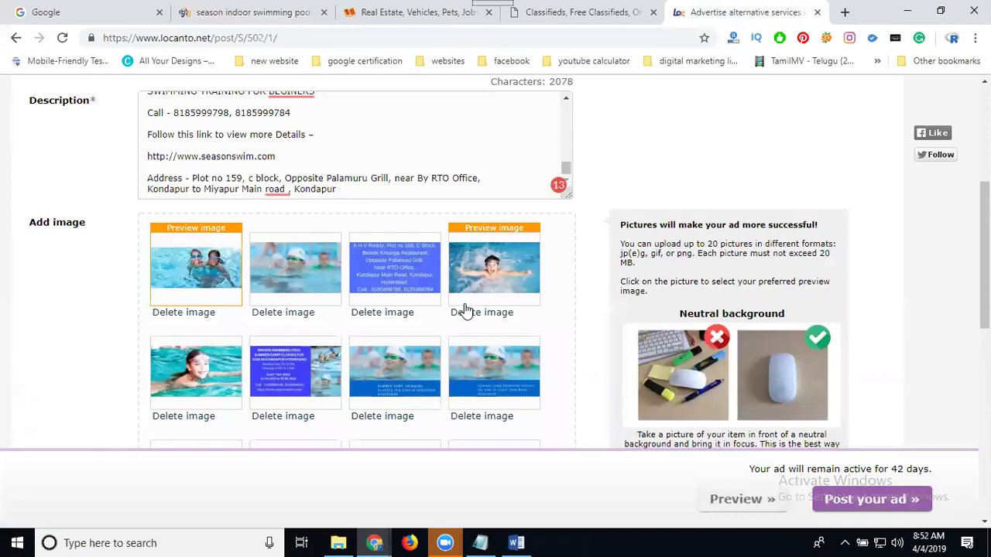
# - Set the ad's Website to the South Reel News article URL
pyautogui.scroll(-5, 464, 306)
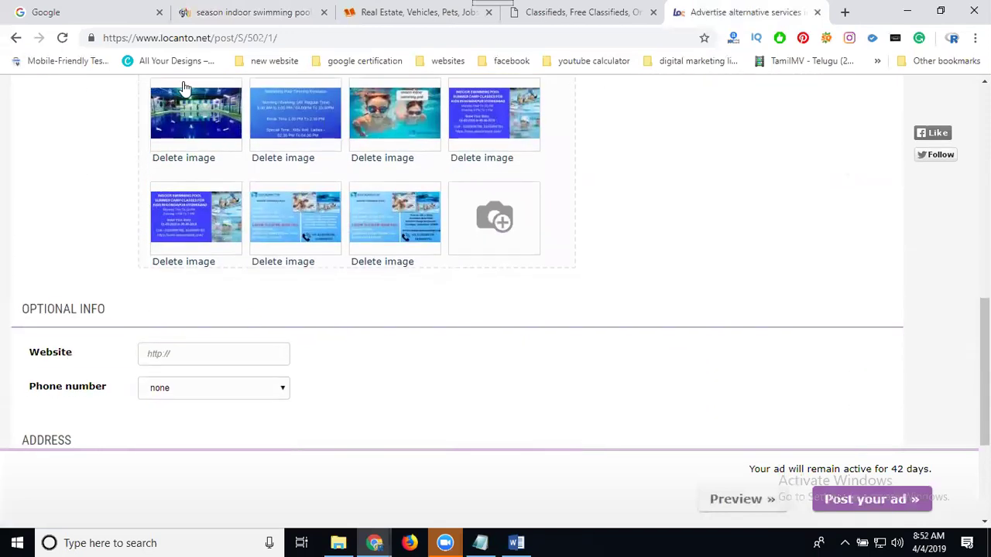
pyautogui.click(218, 18)
pyautogui.click(217, 38)
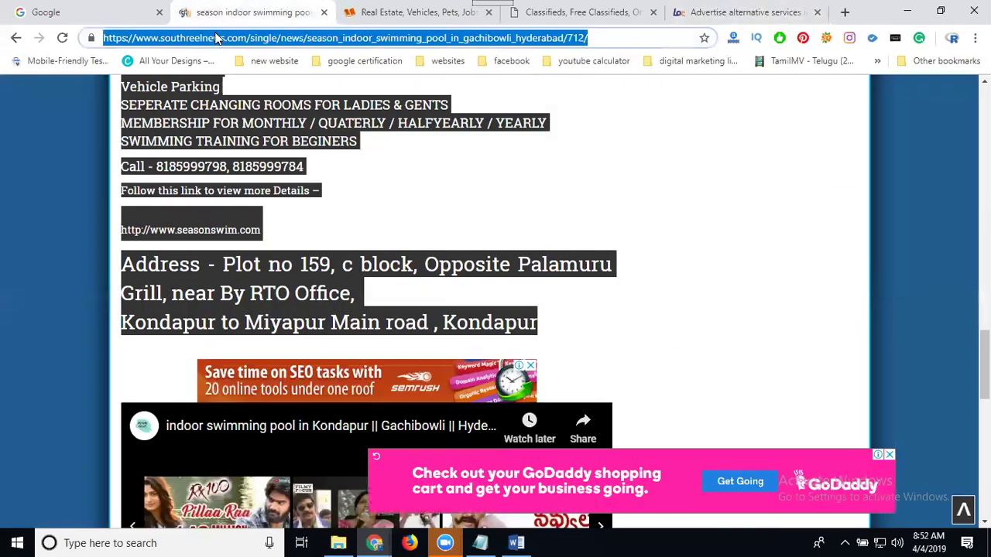
pyautogui.click(688, 17)
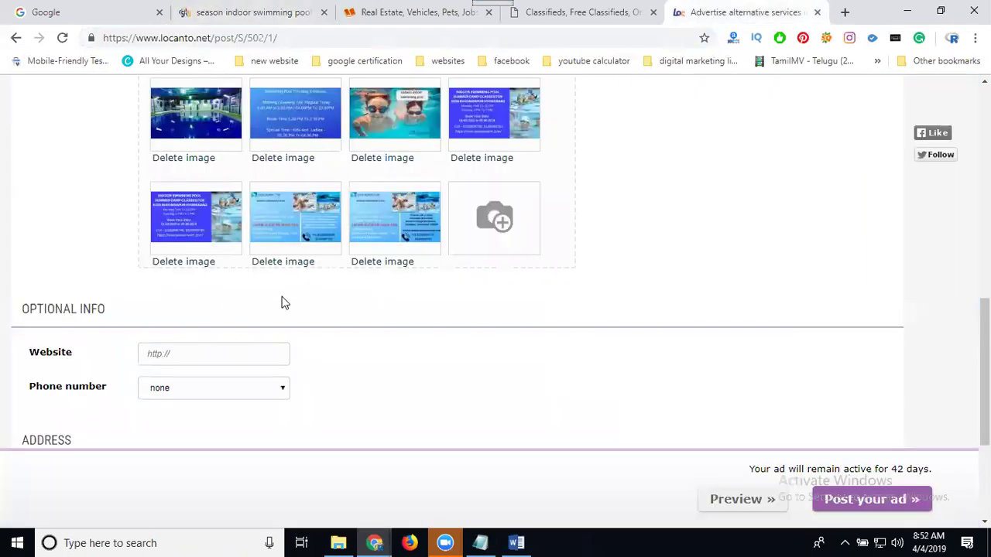
pyautogui.hotkey('ctrl', 'v')
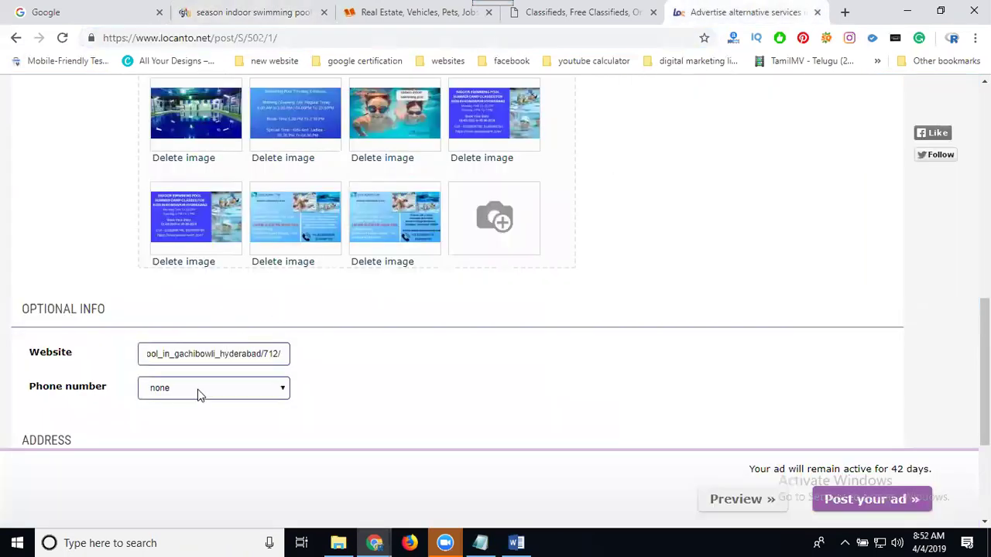
# - Add a new contact phone number, taken from the description, to the ad
pyautogui.scroll(6, 320, 148)
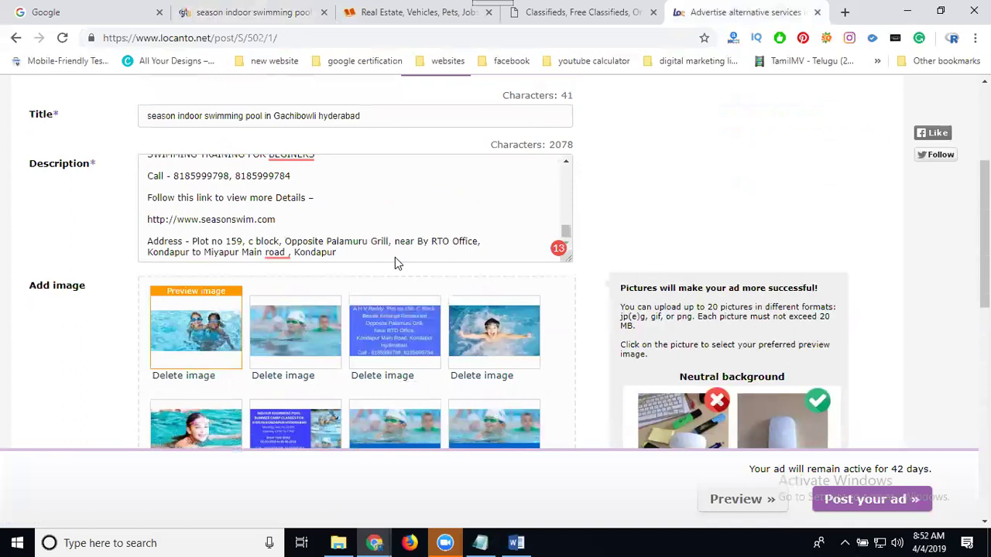
pyautogui.moveTo(294, 257); pyautogui.dragTo(236, 259)
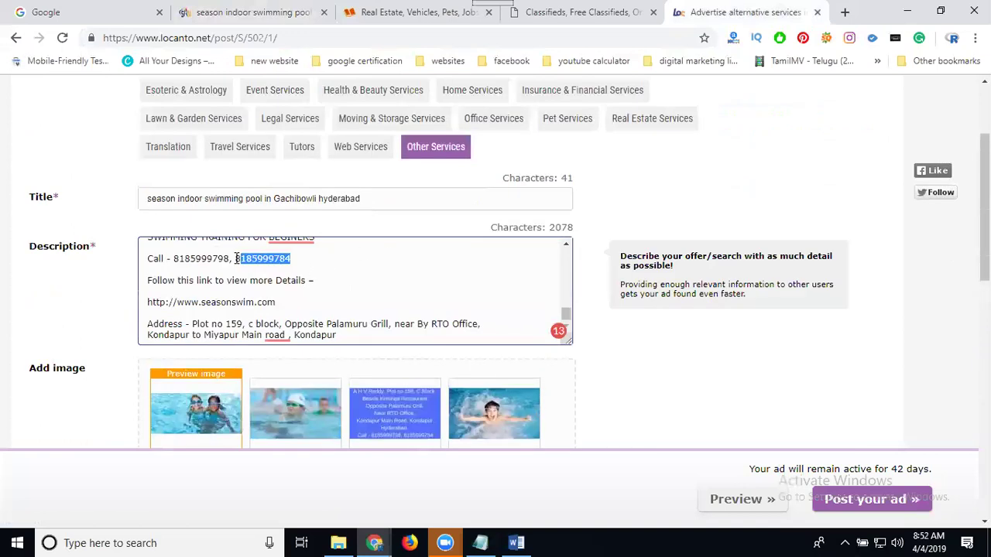
pyautogui.scroll(-10, 26, 341)
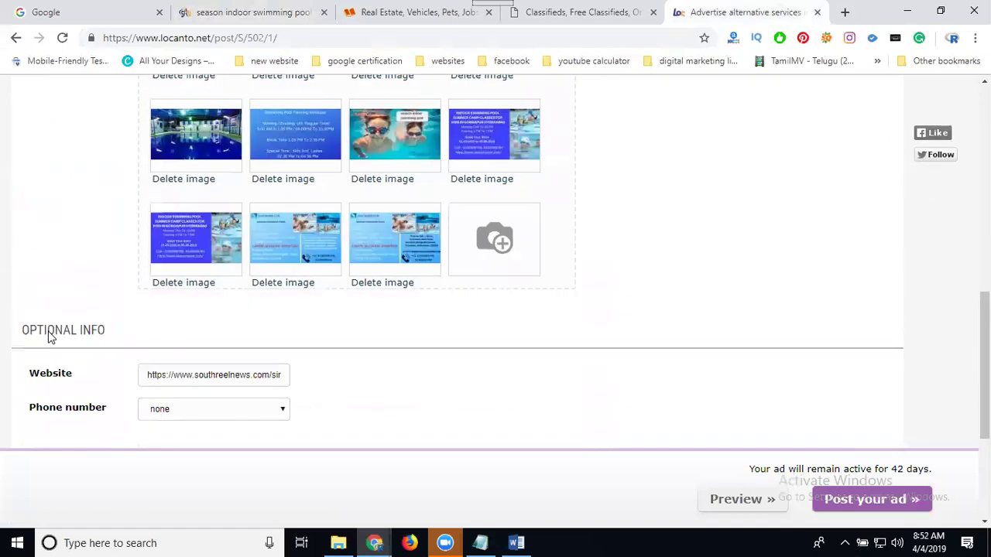
pyautogui.click(195, 173)
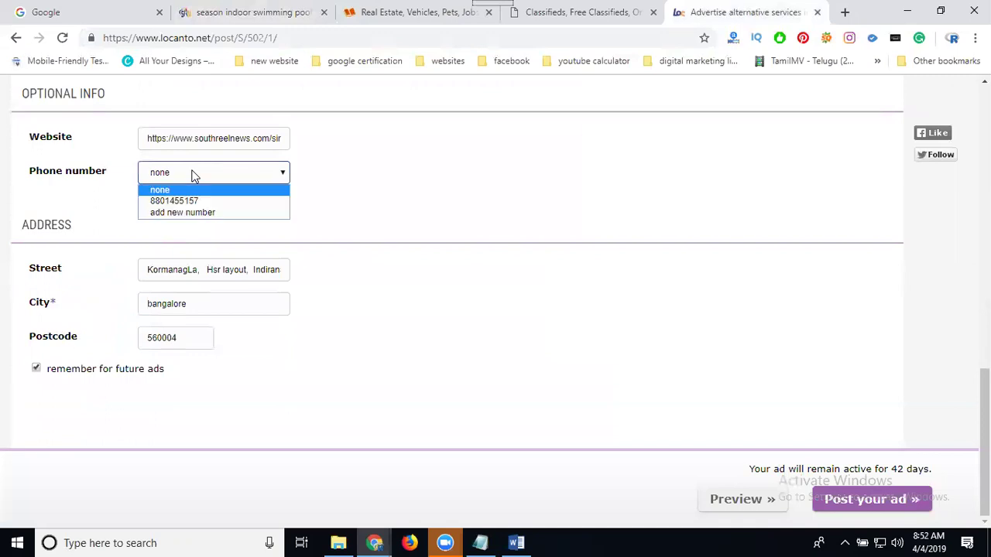
pyautogui.click(186, 213)
pyautogui.click(316, 172)
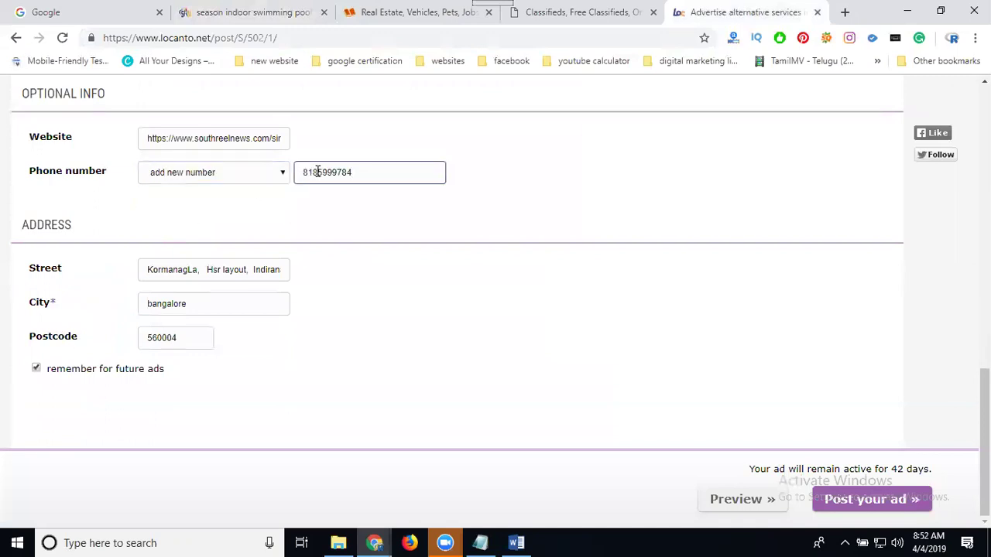
# - Set Street and City to gachibowli and postcode 500032, then post the ad
pyautogui.click(217, 269)
pyautogui.tripleClick(217, 269)
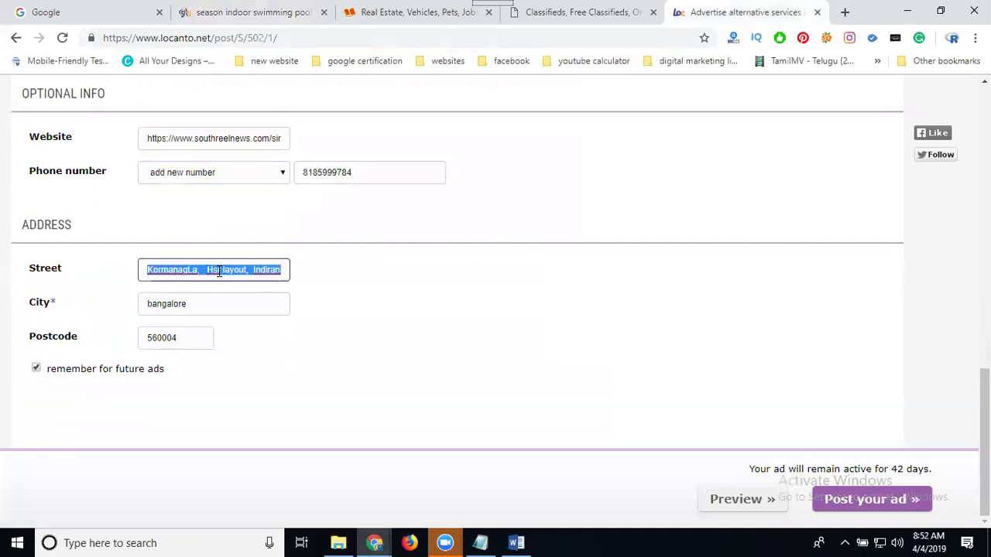
pyautogui.press('BackSpace')
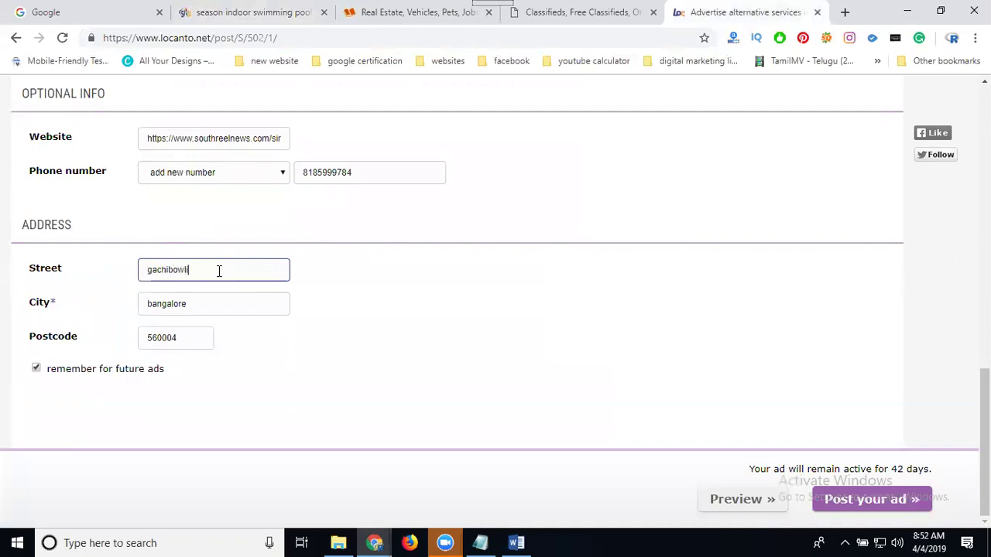
pyautogui.doubleClick(219, 271)
pyautogui.hotkey('ctrl', 'c')
pyautogui.click(199, 309)
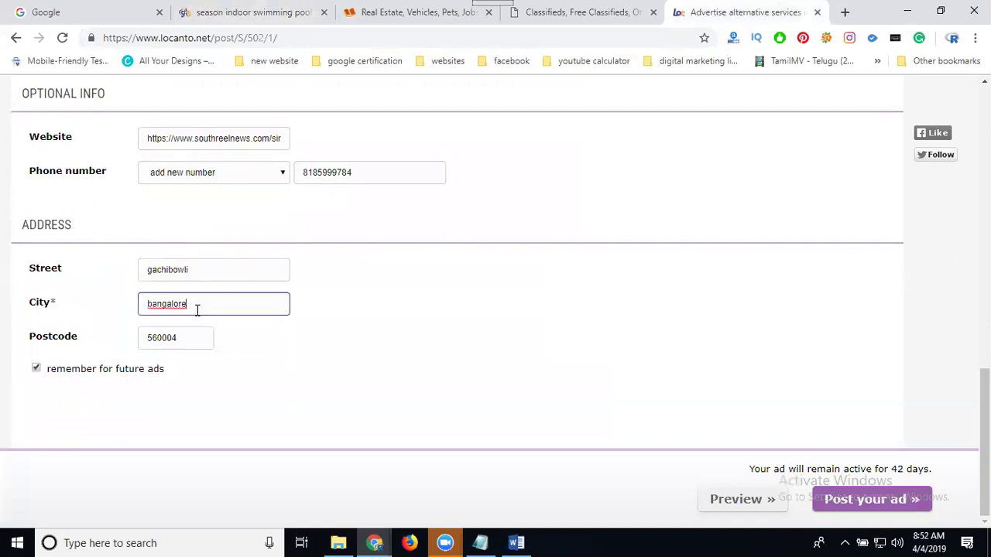
pyautogui.doubleClick(199, 308)
pyautogui.hotkey('ctrl', 'v')
pyautogui.click(183, 339)
pyautogui.doubleClick(182, 339)
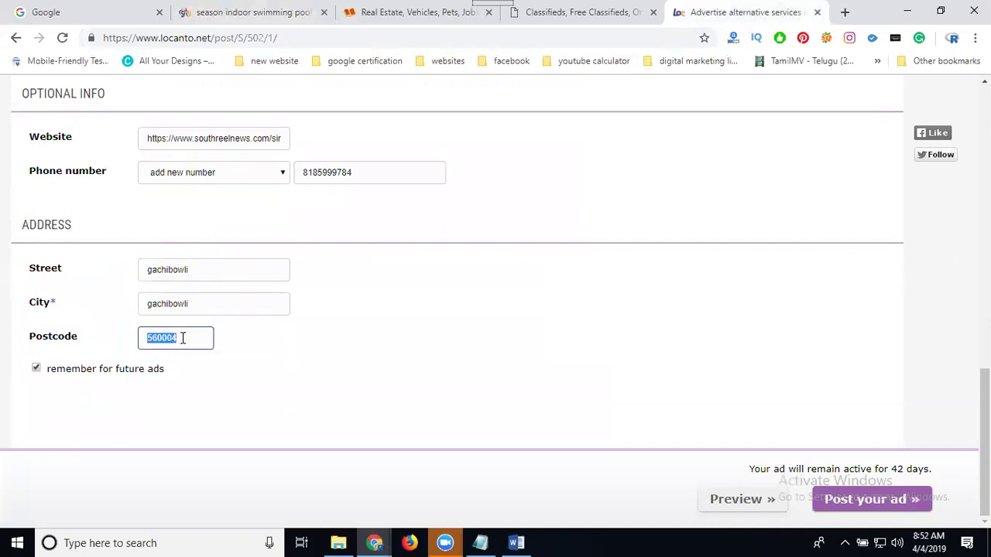
pyautogui.write('5')
pyautogui.moveTo(891, 468); pyautogui.dragTo(933, 471)
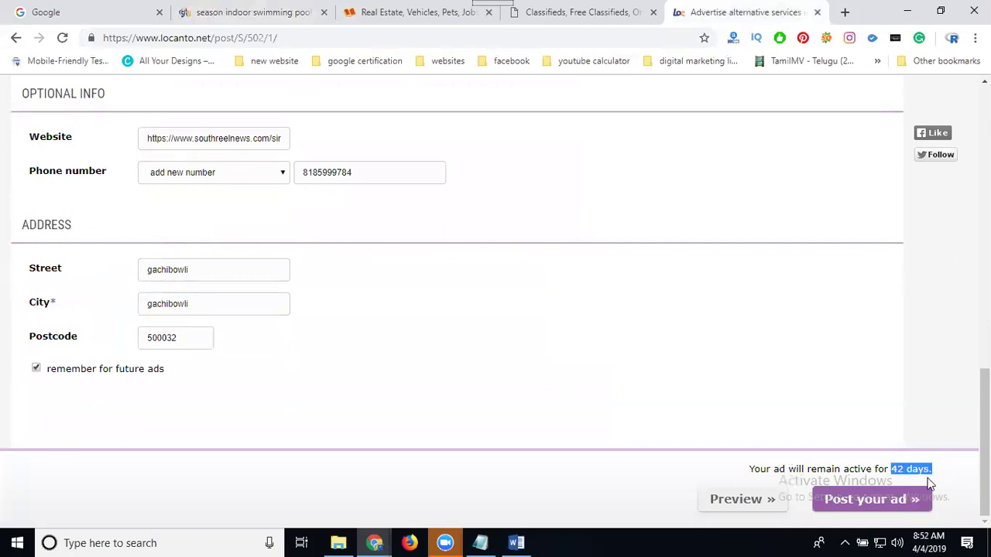
pyautogui.click(888, 501)
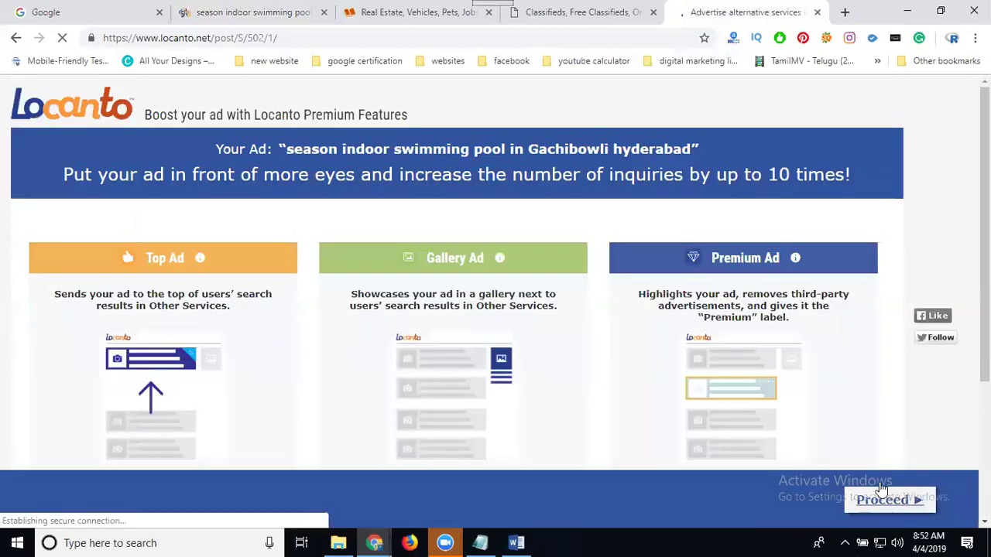
# - Skip the premium features and open My Ads, where the Gachibowli pool ad is under review
pyautogui.click(870, 502)
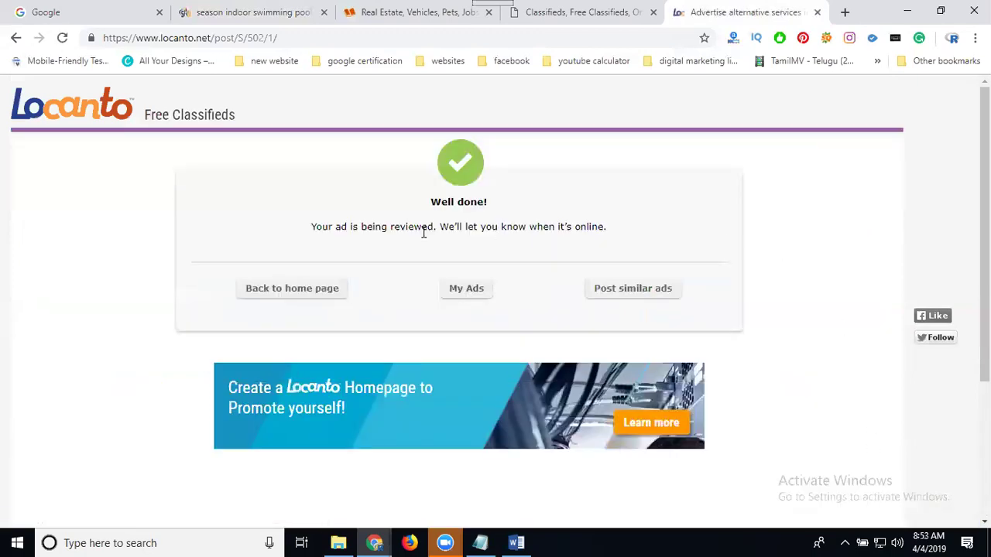
pyautogui.moveTo(363, 226); pyautogui.dragTo(617, 232)
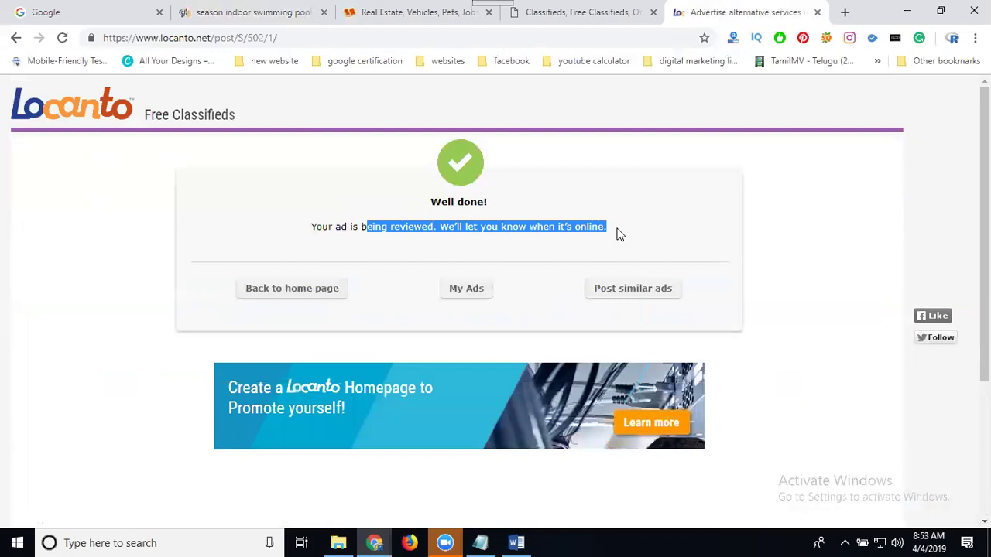
pyautogui.click(463, 291)
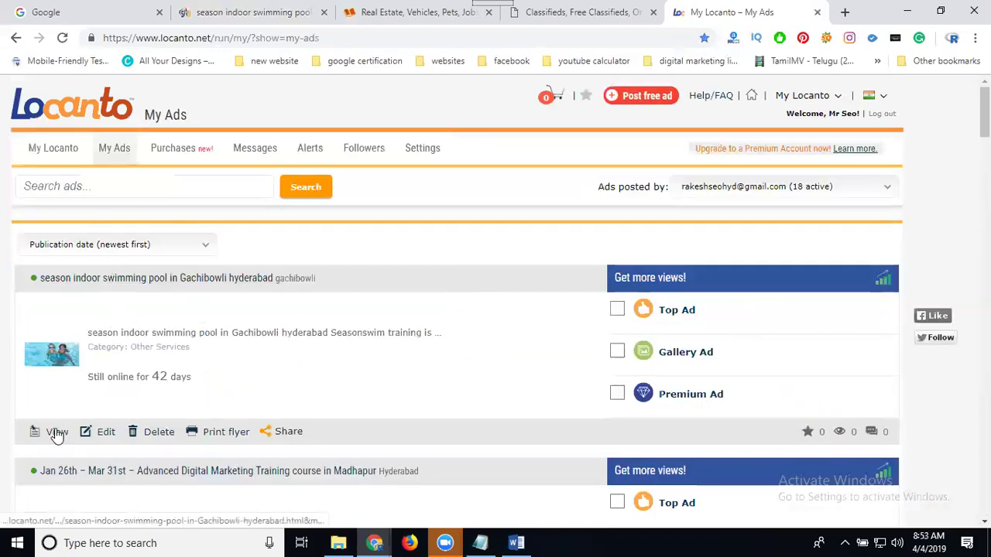
# - Open the new Gachibowli pool ad's live page and review its photos, description and website link
pyautogui.click(57, 434)
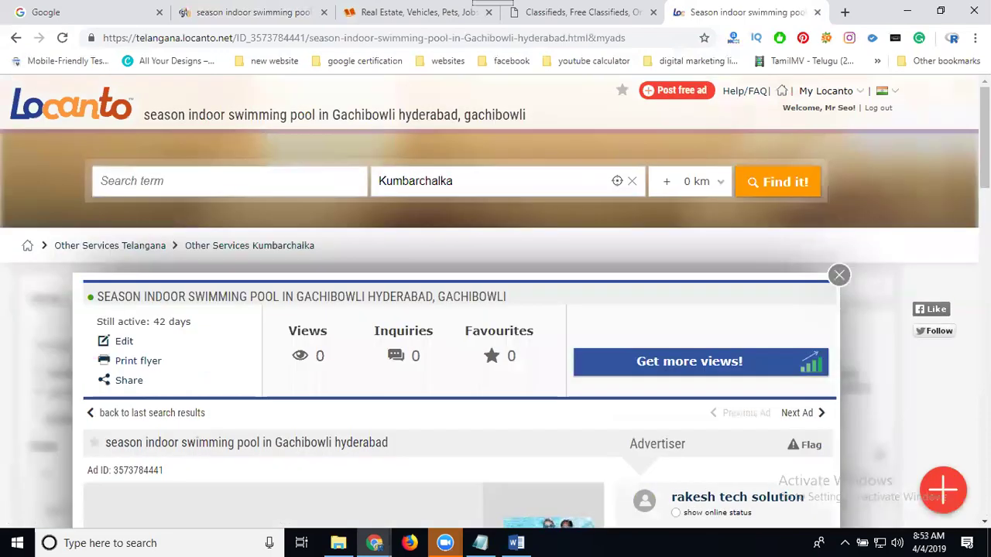
pyautogui.scroll(-3, 495, 310)
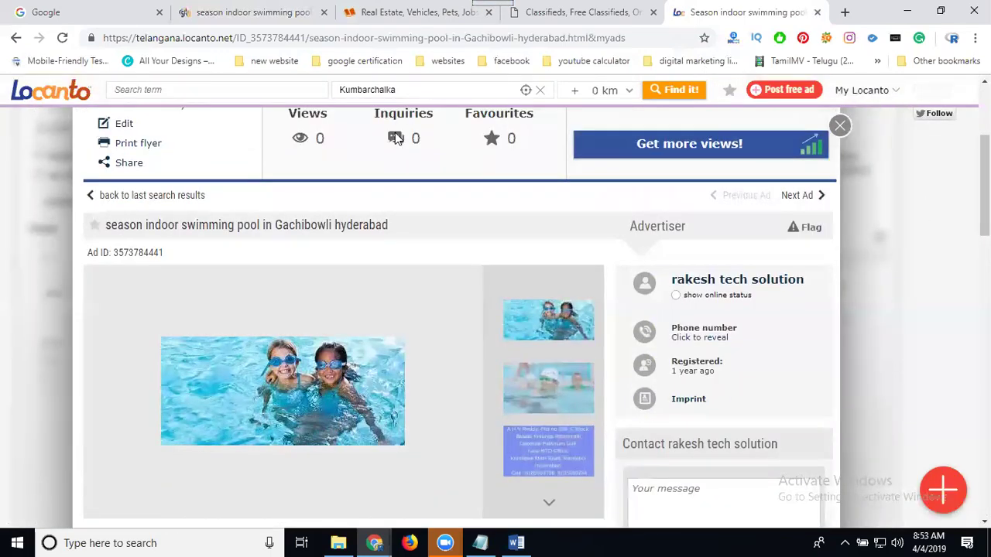
pyautogui.scroll(-3, 601, 267)
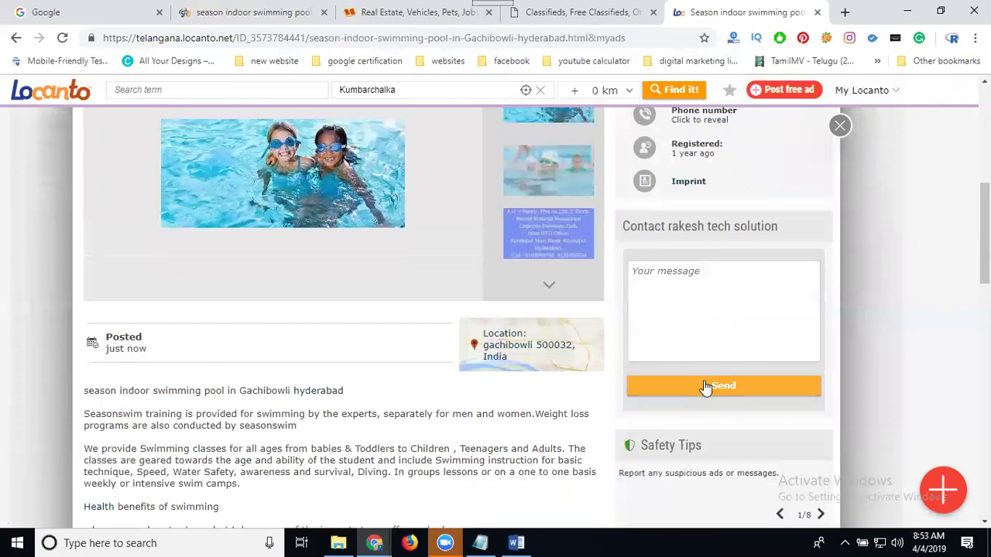
pyautogui.scroll(-4, 124, 329)
pyautogui.scroll(-5, 134, 300)
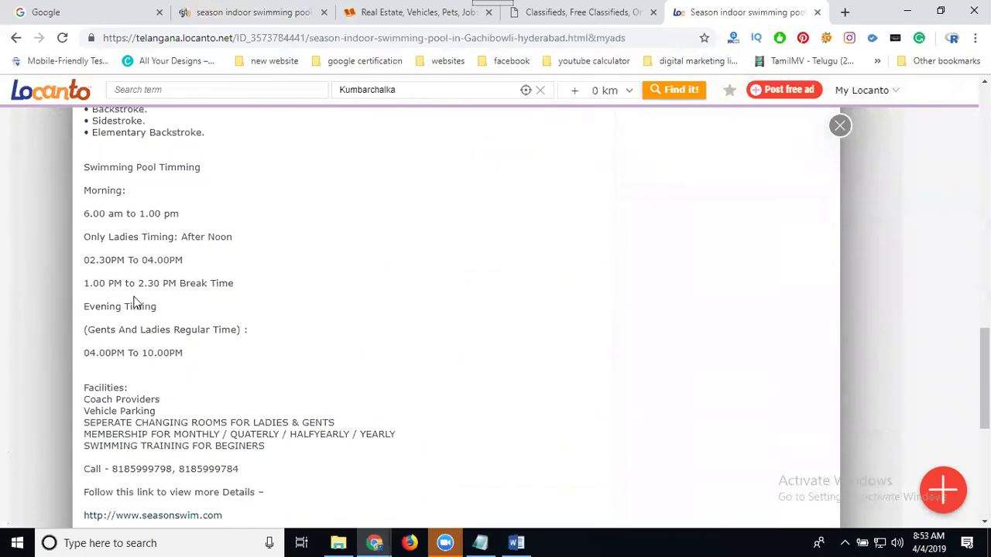
pyautogui.scroll(-4, 300, 326)
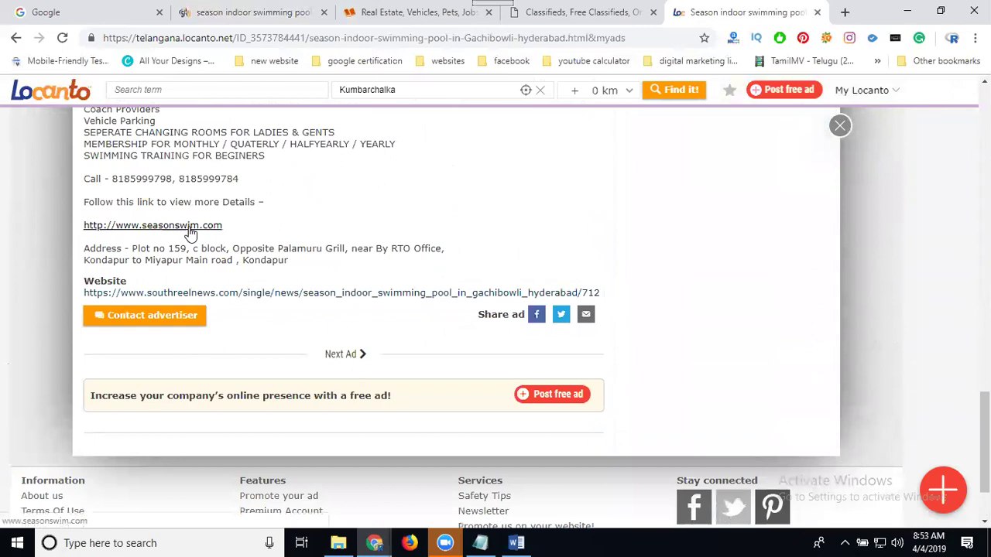
# - Open the 'season indoor swimming pool in Gachibowli hyderabad' listing on postfreeadshere and scroll to its contact form
pyautogui.click(525, 18)
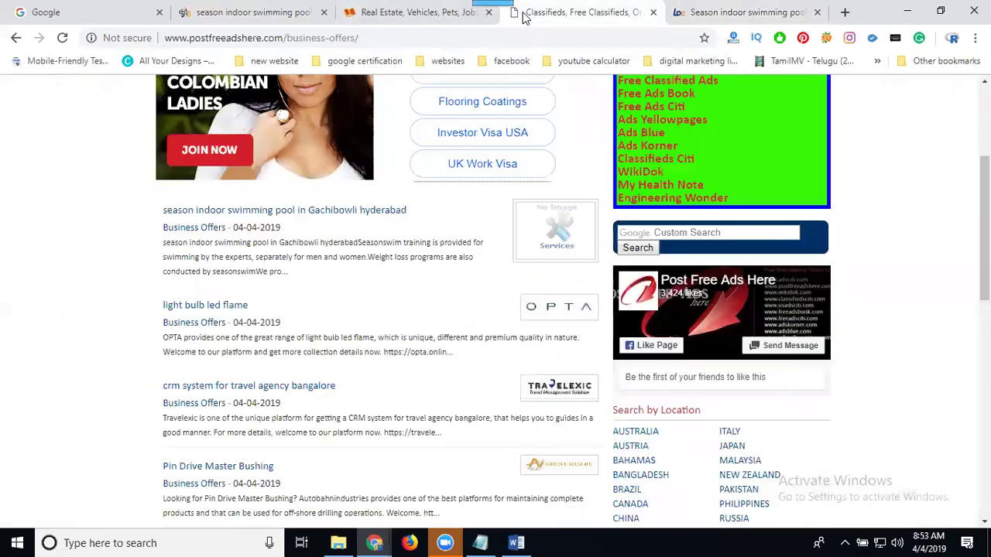
pyautogui.click(302, 212)
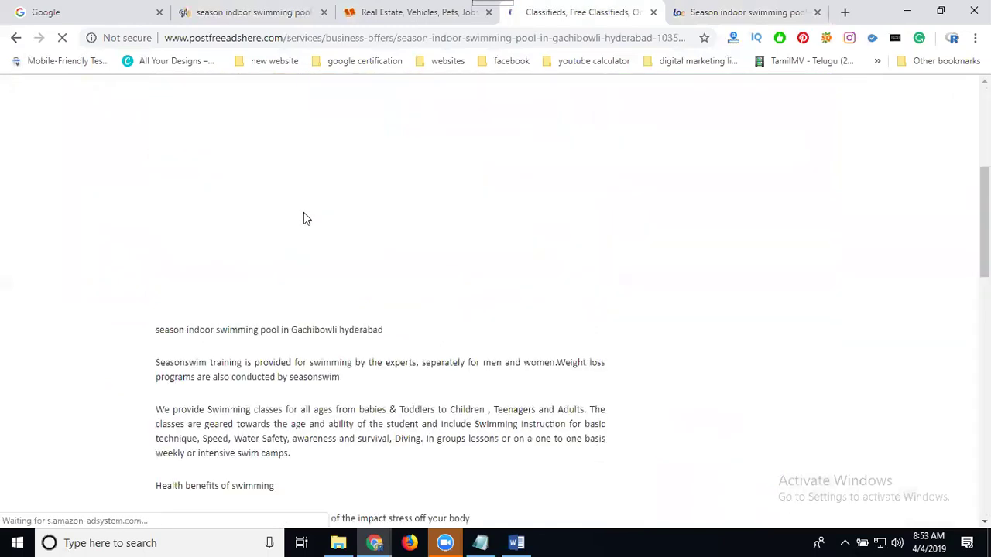
pyautogui.scroll(-15, 303, 216)
pyautogui.scroll(-2, 305, 219)
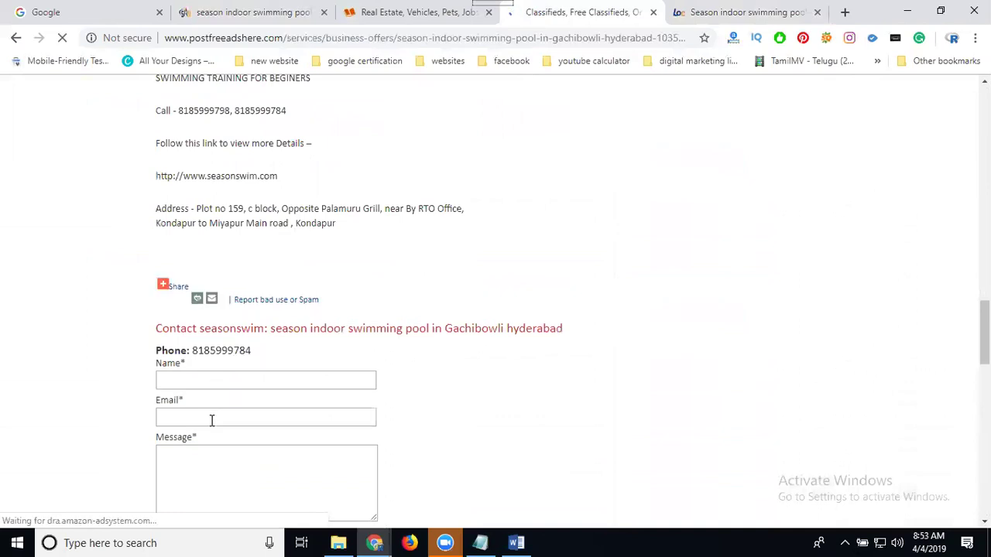
pyautogui.scroll(-2, 210, 433)
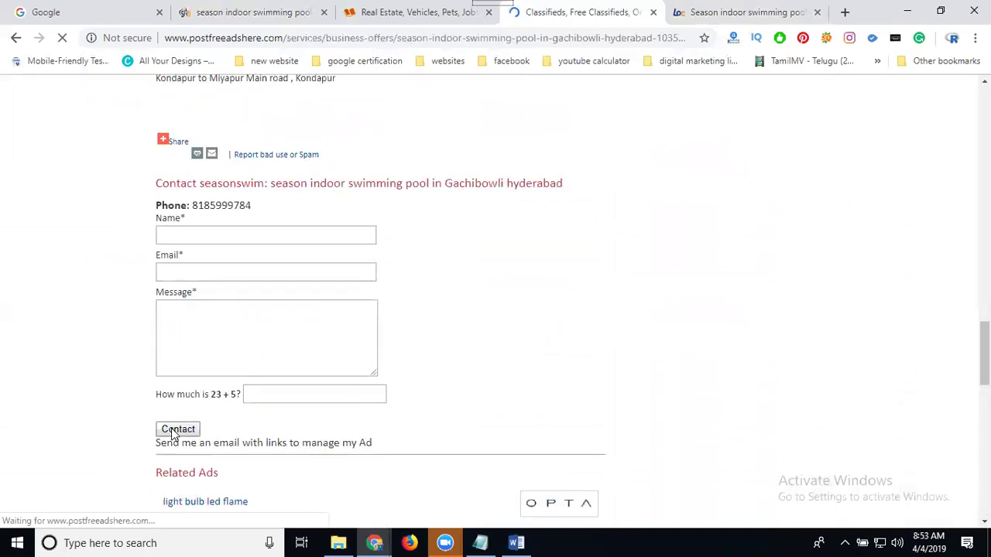